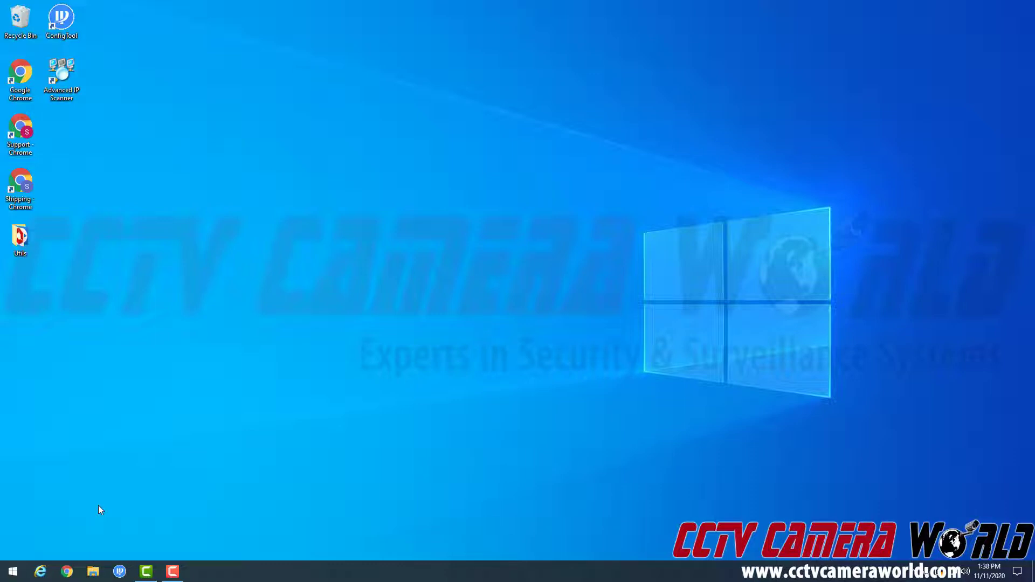
# - Open Internet Explorer and go to the encoder at 192.168.1.168
pyautogui.click(44, 574)
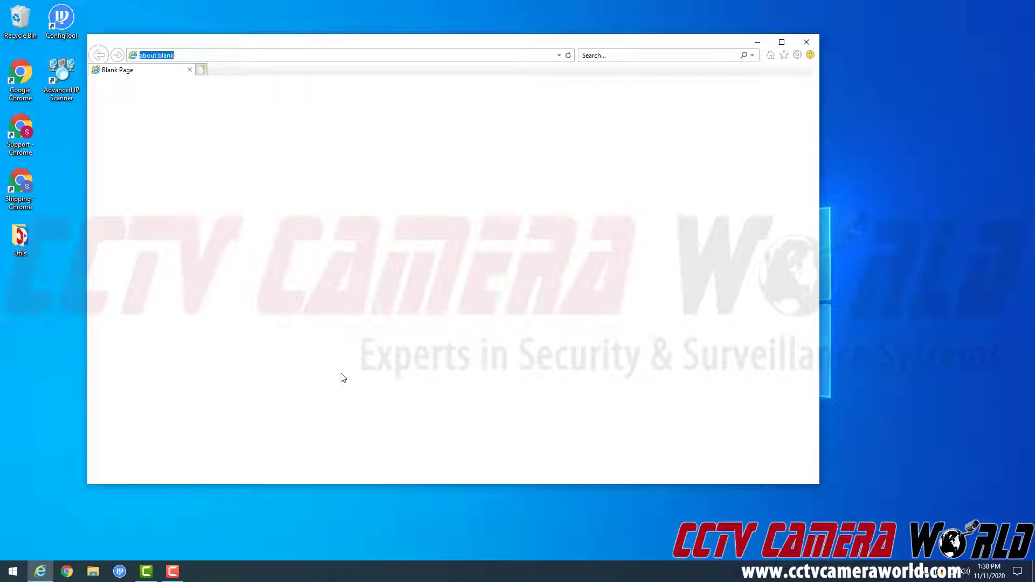
pyautogui.write('192')
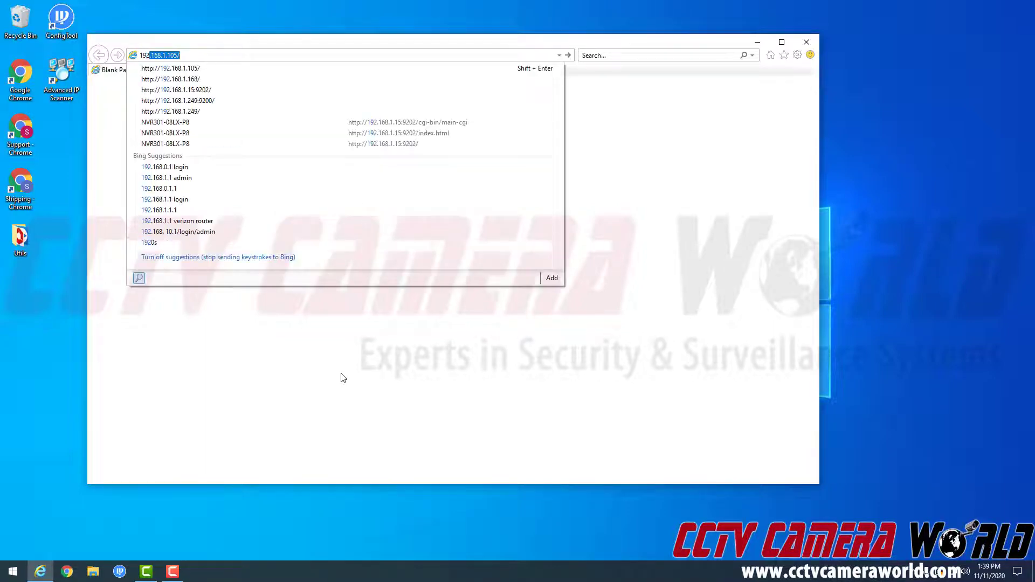
pyautogui.write('.168.1.168')
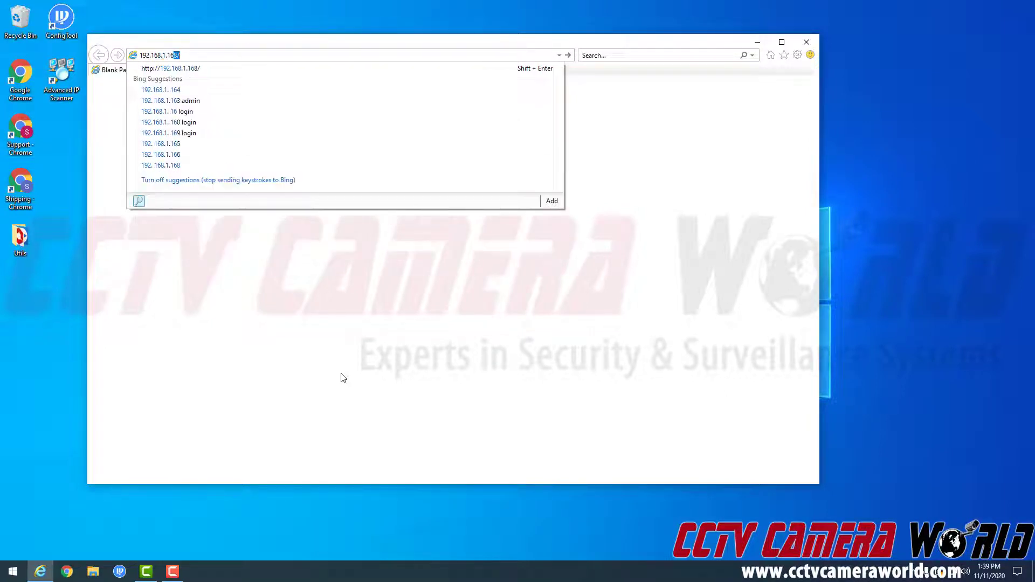
pyautogui.press('Return')
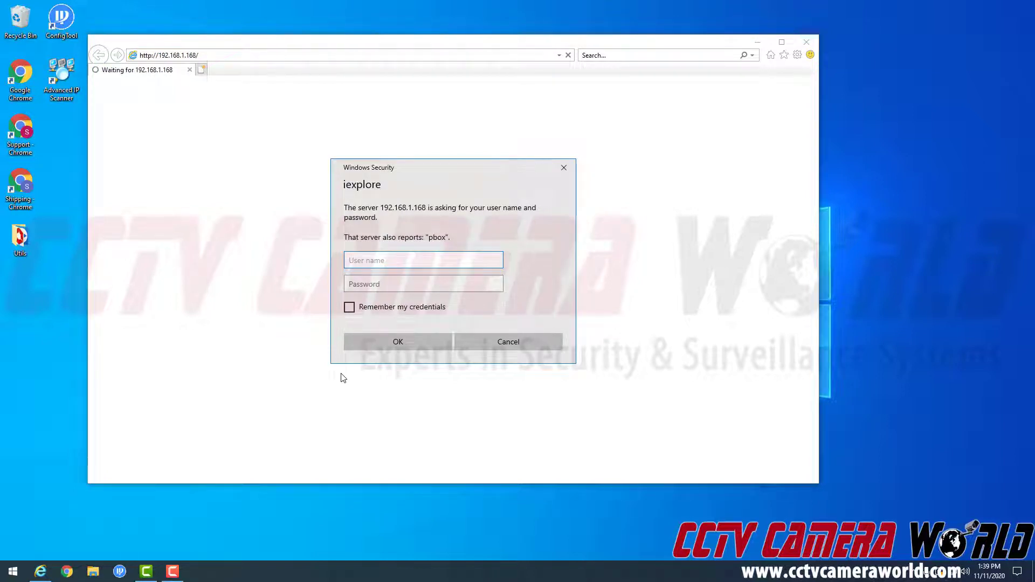
# - Log in to the encoder with the admin username and password
pyautogui.write('admin')
pyautogui.press('Tab')
pyautogui.write('admin')
pyautogui.press('Return')
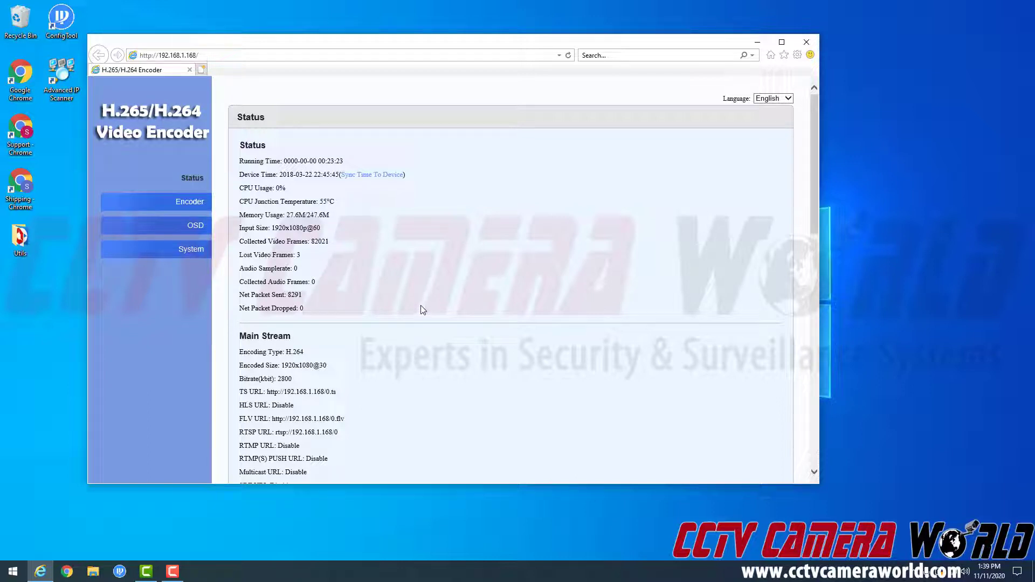
# - Open the encoder's System network settings and select the current IP 192.168.1.168 for replacement
pyautogui.click(202, 255)
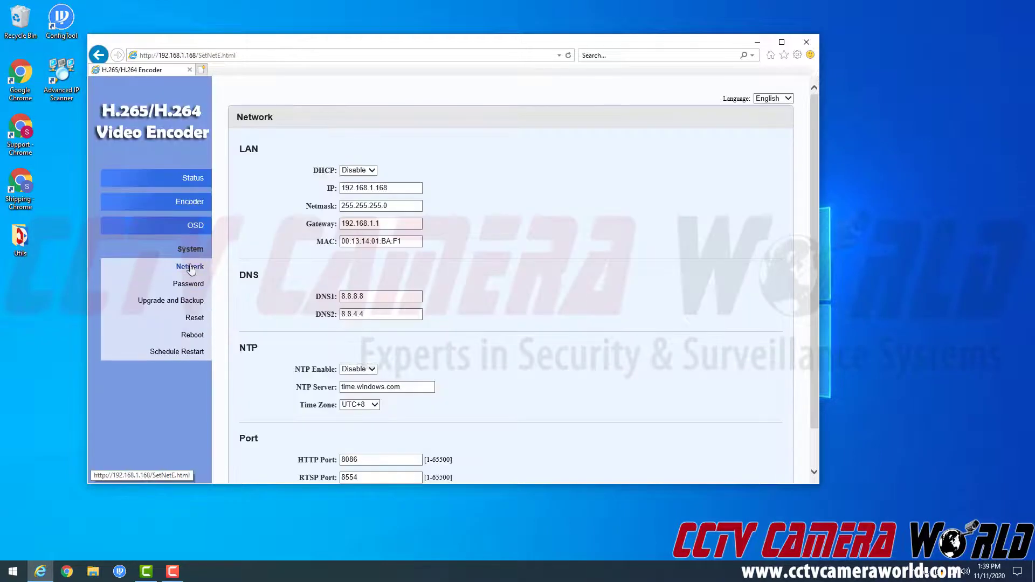
pyautogui.moveTo(342, 187); pyautogui.dragTo(396, 188)
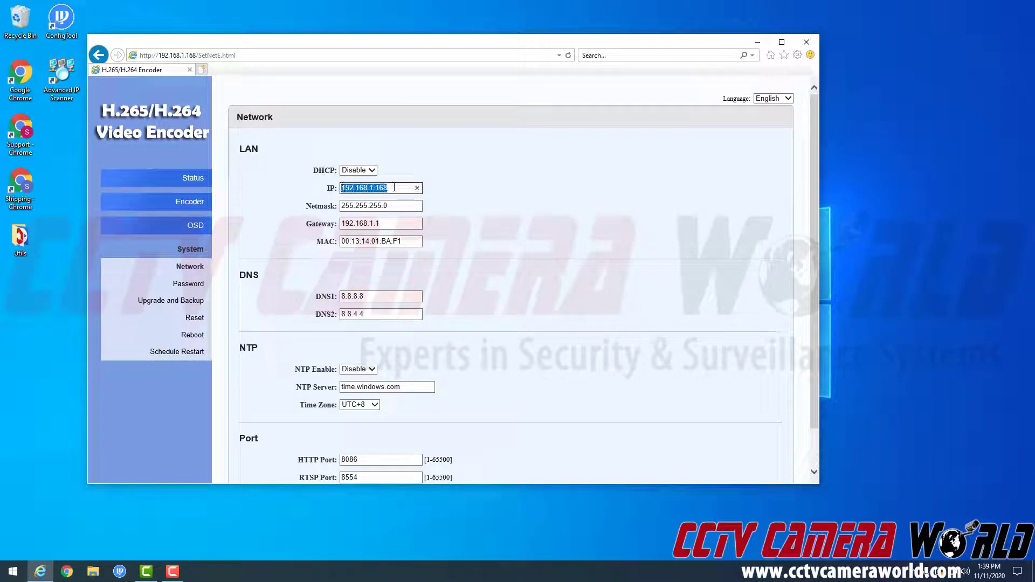
pyautogui.click(527, 197)
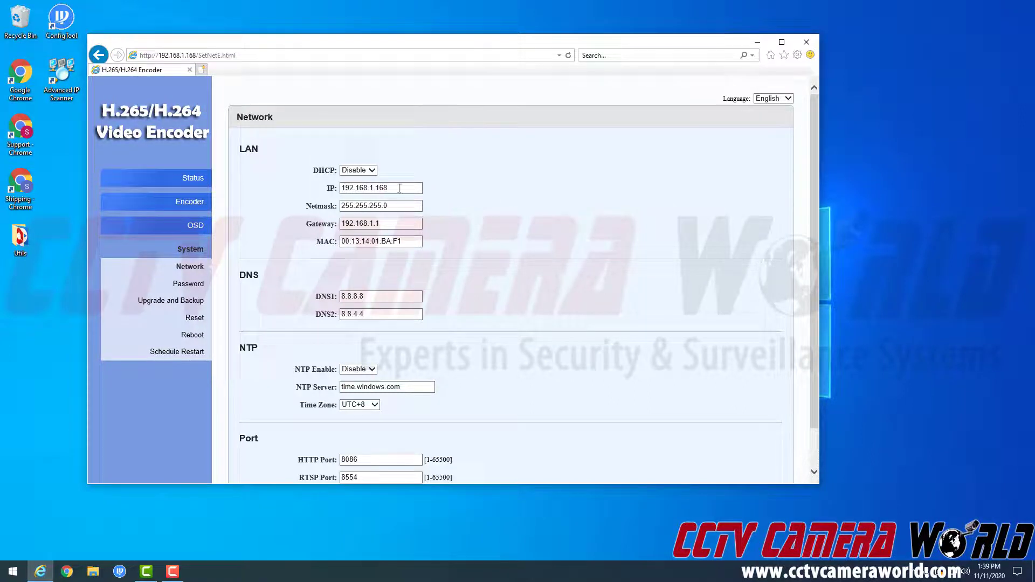
pyautogui.moveTo(399, 188); pyautogui.dragTo(340, 188)
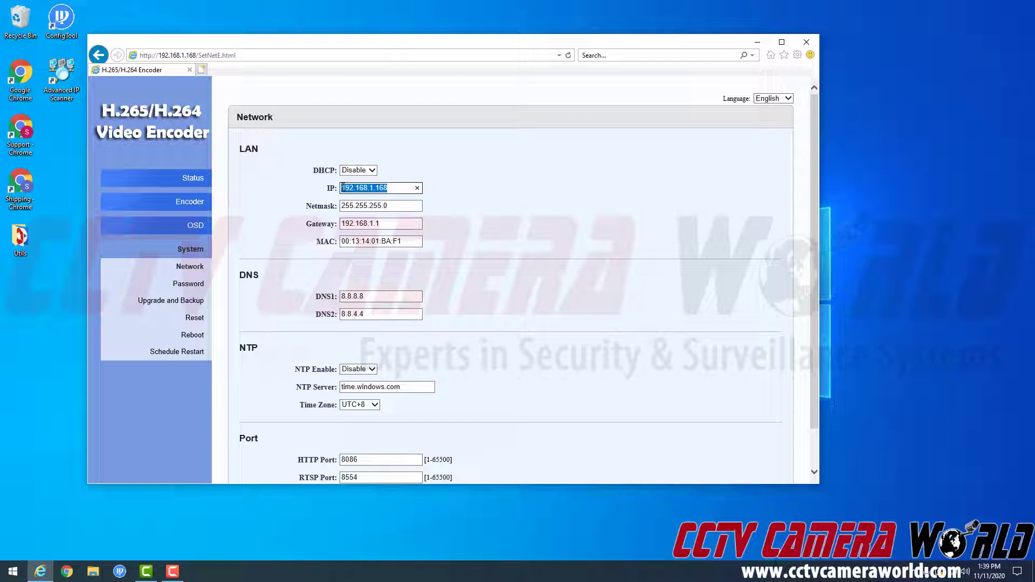
pyautogui.click(478, 189)
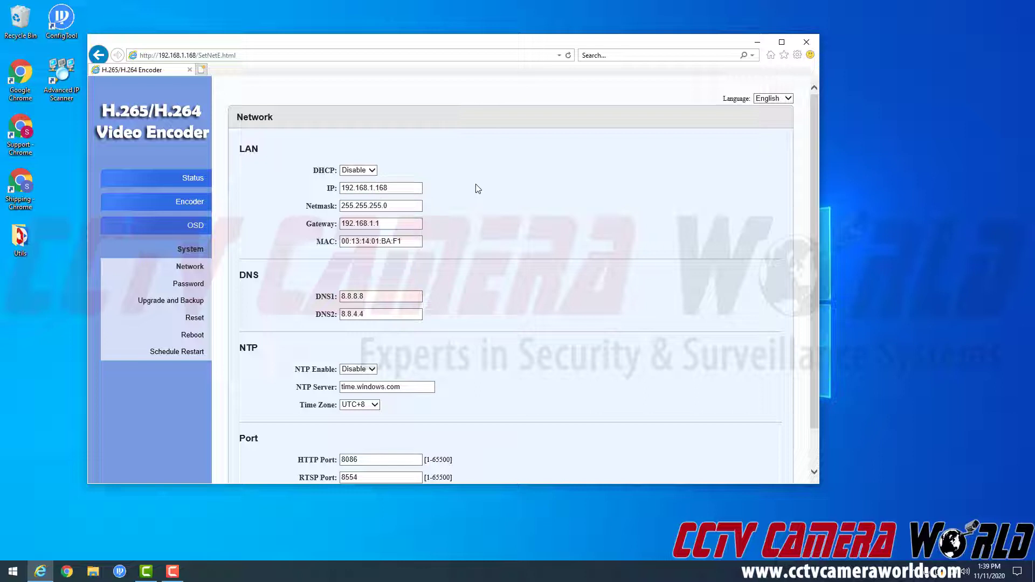
pyautogui.click(401, 190)
pyautogui.moveTo(401, 190); pyautogui.dragTo(331, 188)
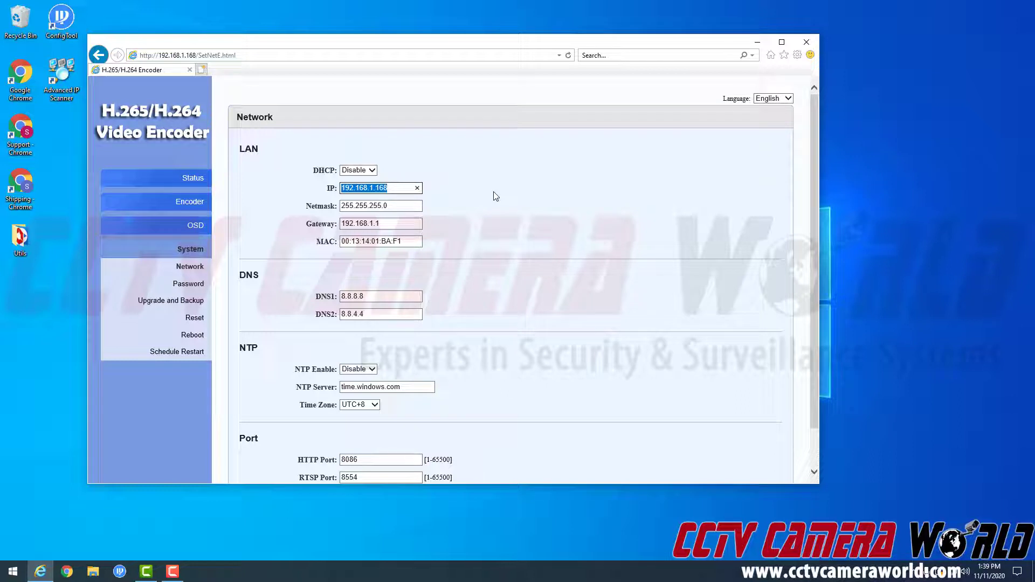
# - Change the LAN IP to 10.10.1.168 and the gateway to 10.10.1.1
pyautogui.write('10.10.1.')
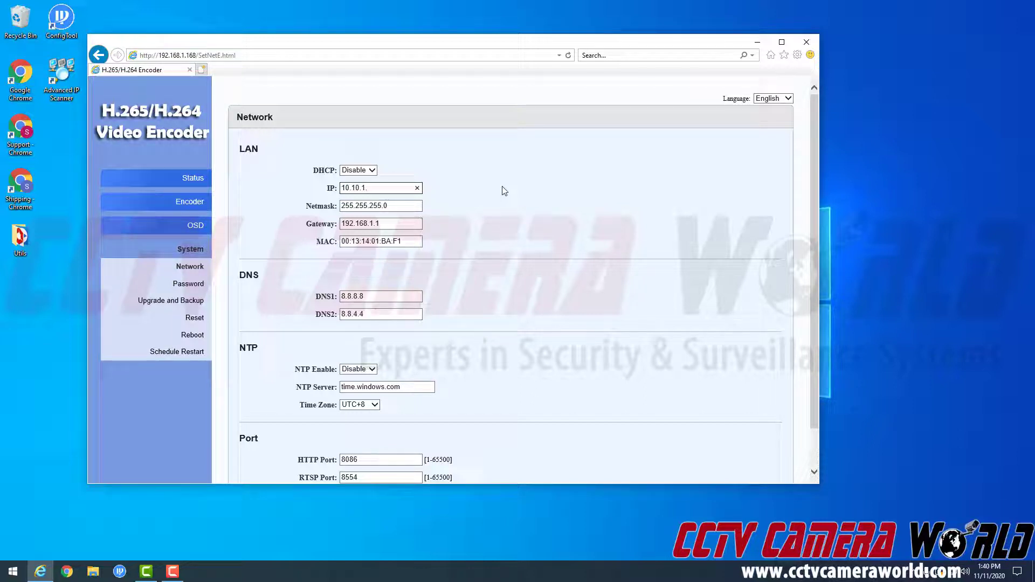
pyautogui.write('168')
pyautogui.moveTo(399, 222); pyautogui.dragTo(342, 223)
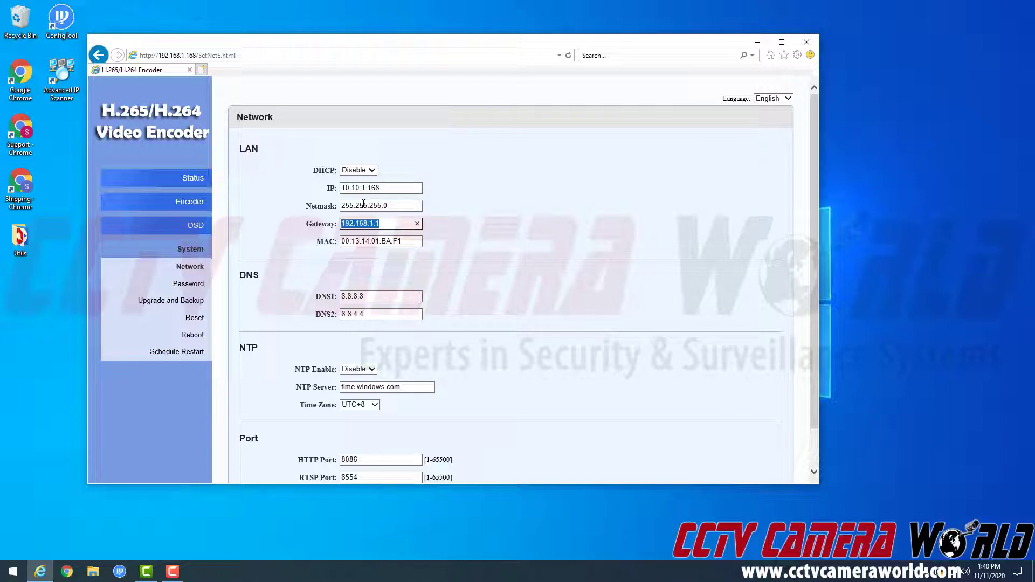
pyautogui.write('10.10.1.1')
pyautogui.click(500, 236)
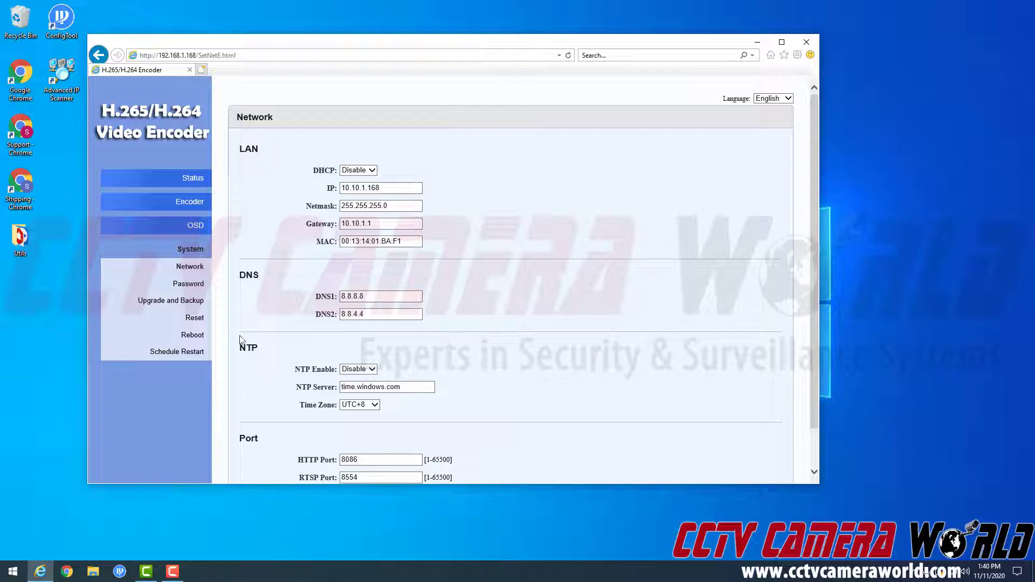
# - Enable NTP time synchronization and set the time zone to UTC-5
pyautogui.moveTo(239, 347); pyautogui.dragTo(274, 349)
pyautogui.scroll(-2, 275, 353)
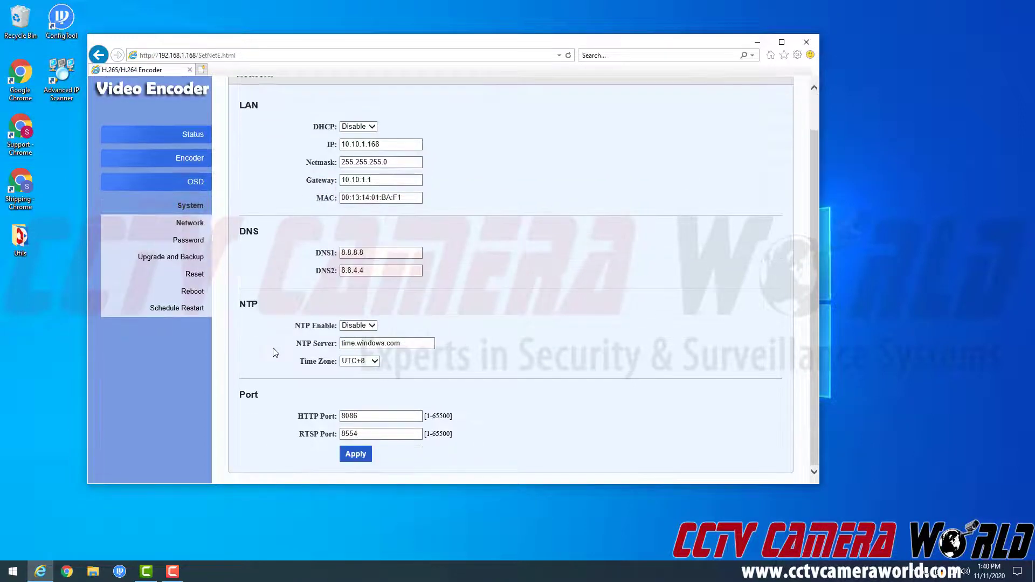
pyautogui.click(355, 325)
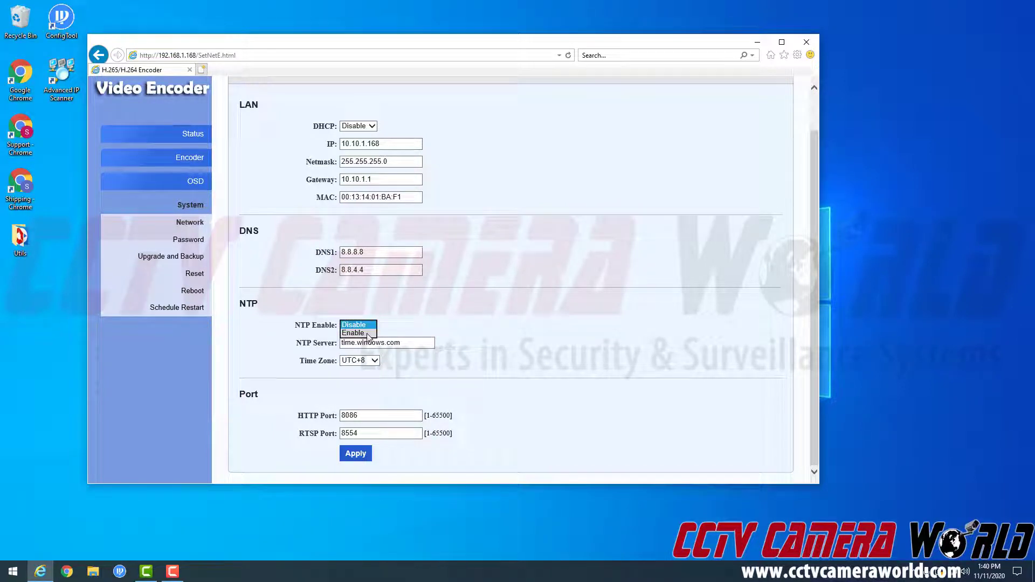
pyautogui.click(367, 334)
pyautogui.click(354, 362)
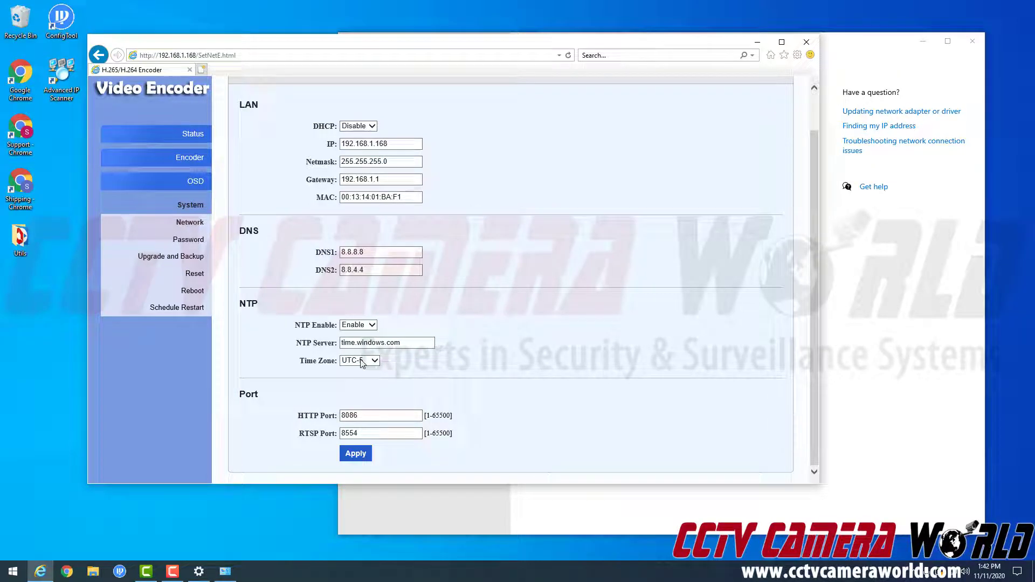
# - Check the IP and gateway values, then apply the settings and confirm 'Set successfully'
pyautogui.scroll(1, 447, 360)
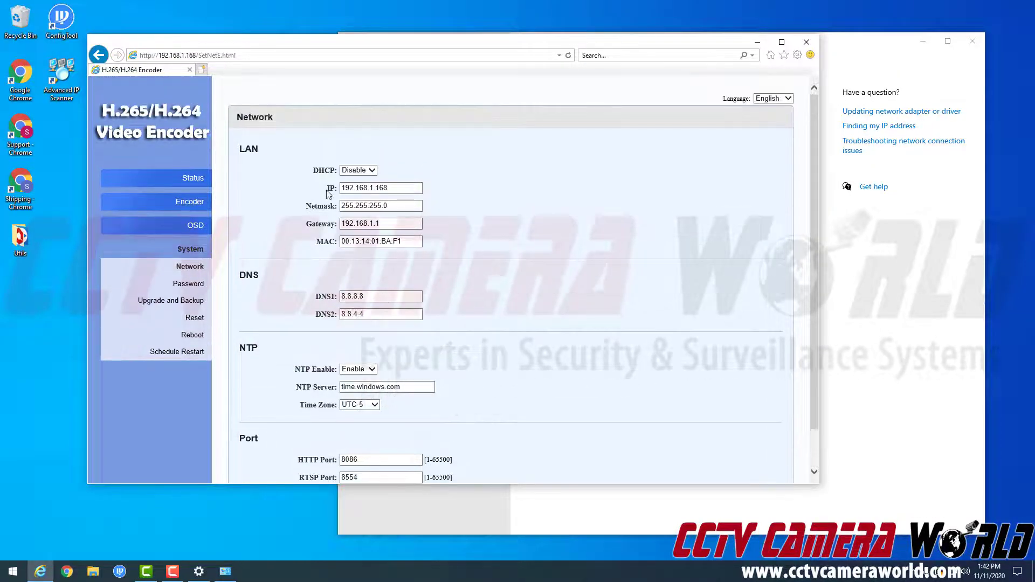
pyautogui.doubleClick(370, 187)
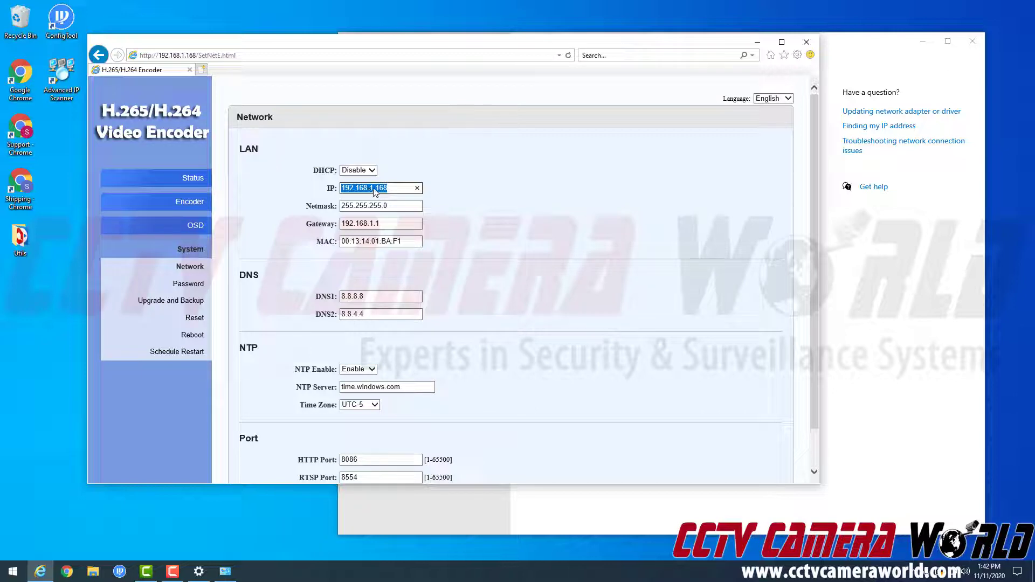
pyautogui.doubleClick(370, 223)
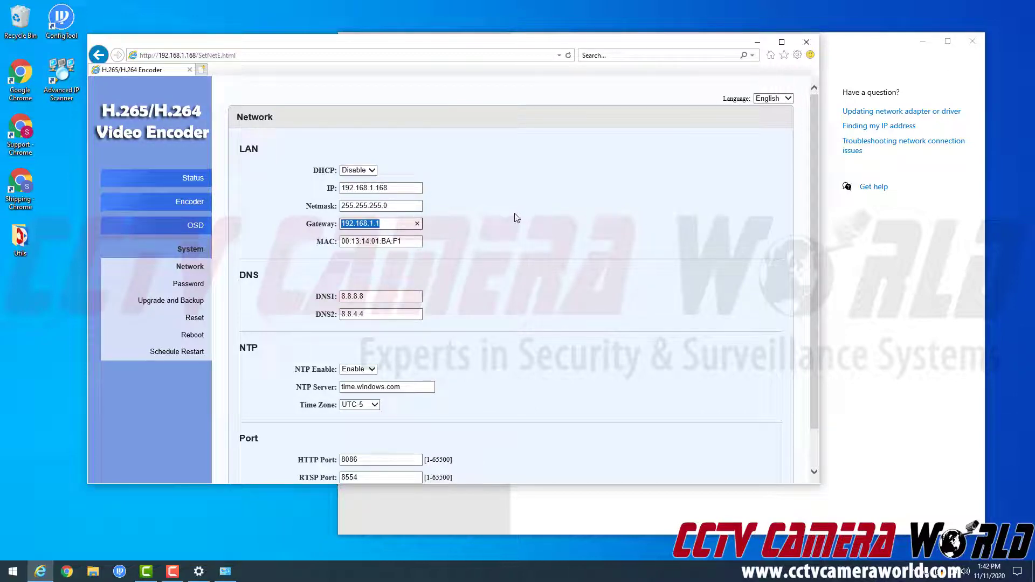
pyautogui.scroll(-2, 519, 221)
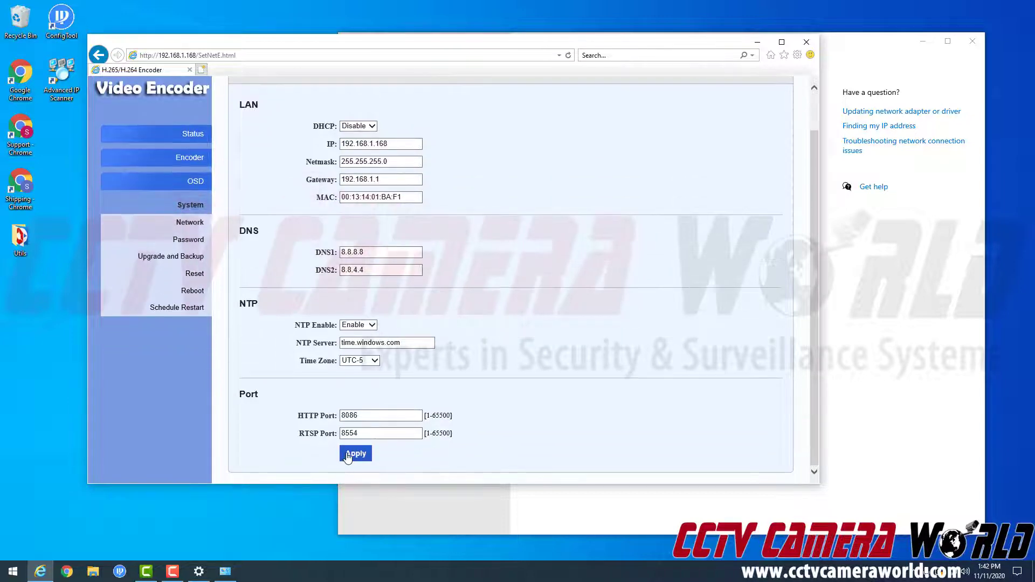
pyautogui.click(355, 453)
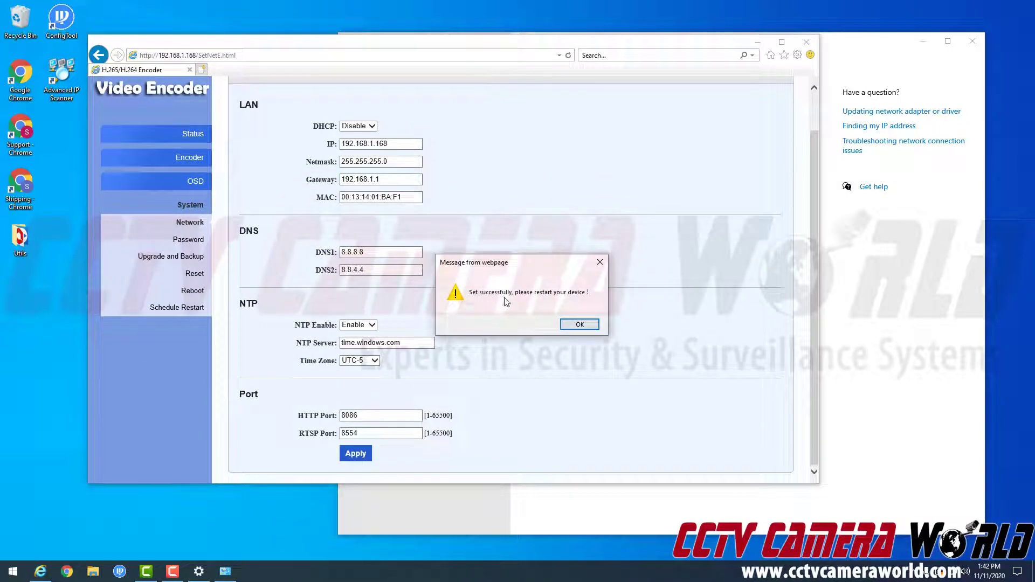
pyautogui.click(578, 324)
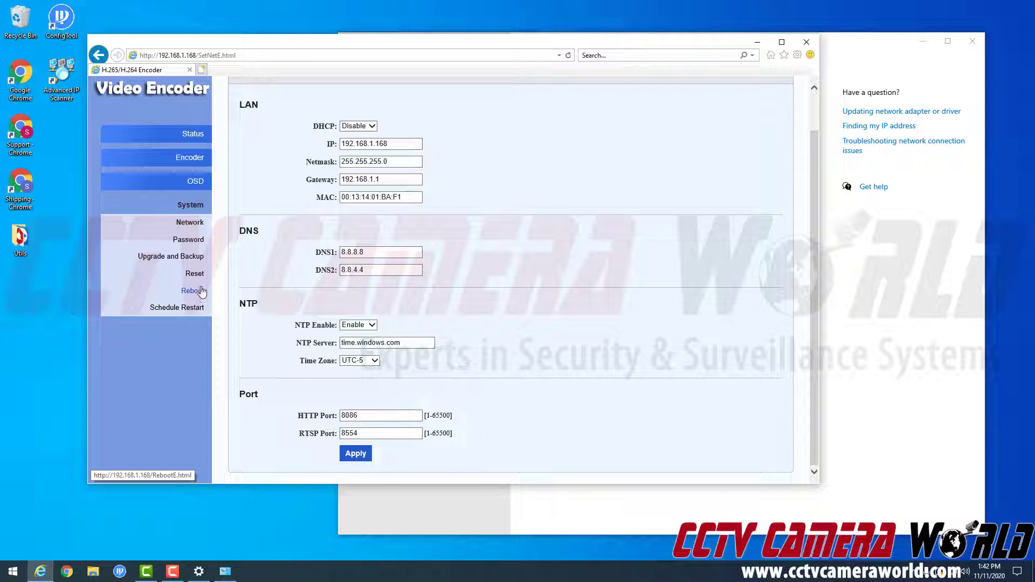
# - Inspect the OSD Zone 1 options unchanged, then view the Main stream encoder settings
pyautogui.click(194, 189)
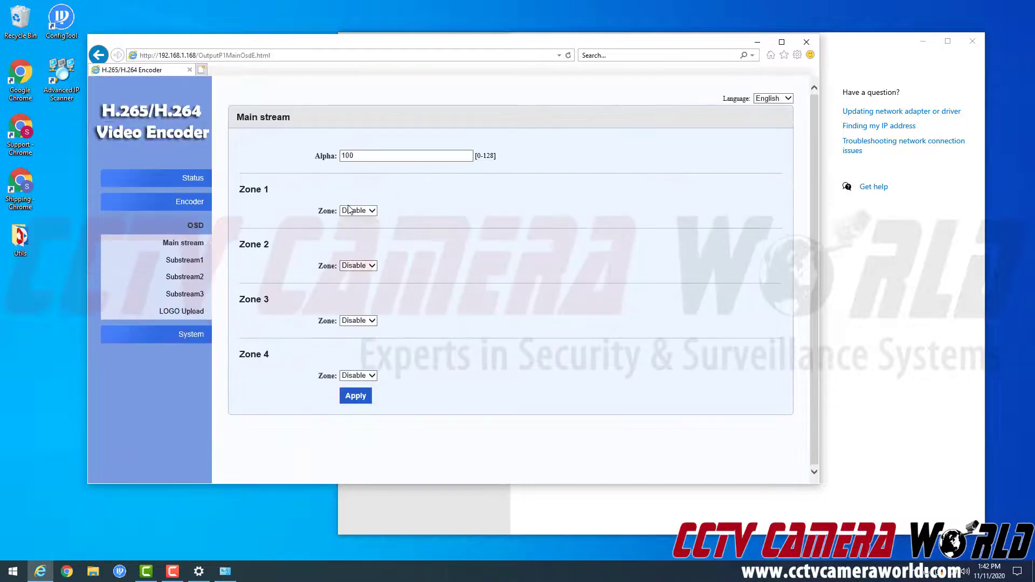
pyautogui.click(361, 215)
pyautogui.click(420, 207)
pyautogui.click(178, 208)
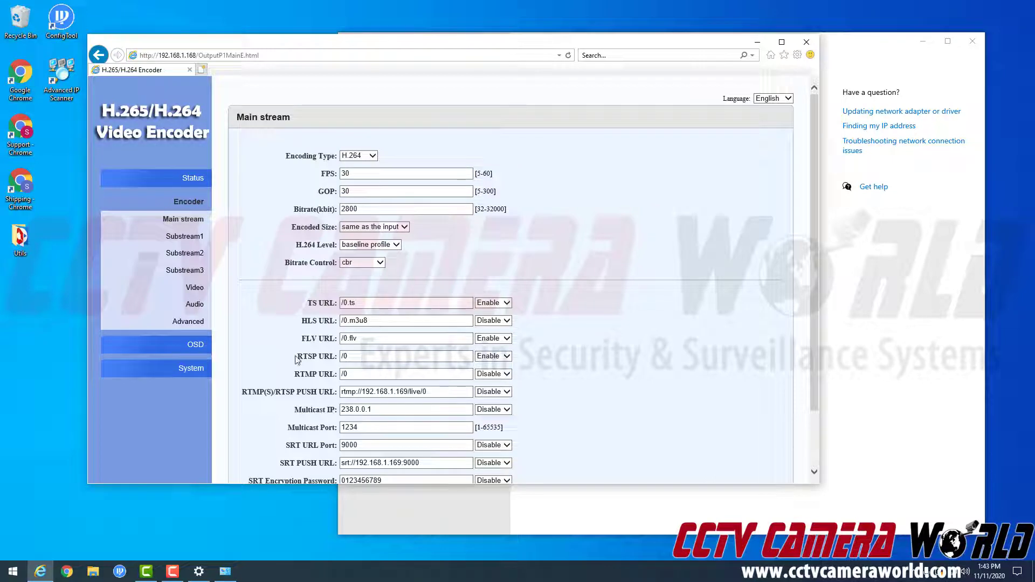
# - Review the RTSP URL, Video and Audio encoder settings, then return to the Status page
pyautogui.moveTo(296, 356); pyautogui.dragTo(338, 359)
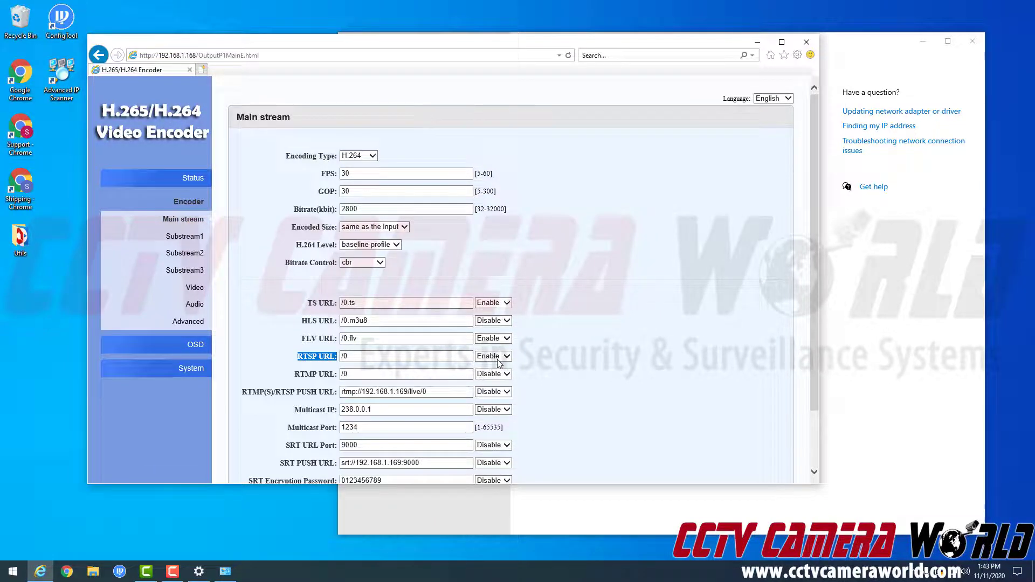
pyautogui.scroll(-1, 499, 364)
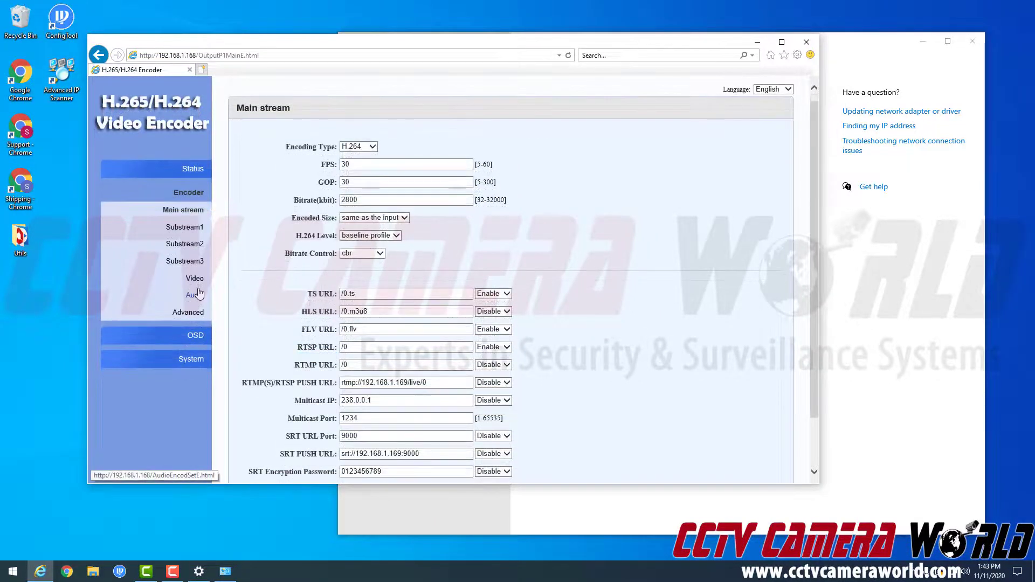
pyautogui.click(197, 282)
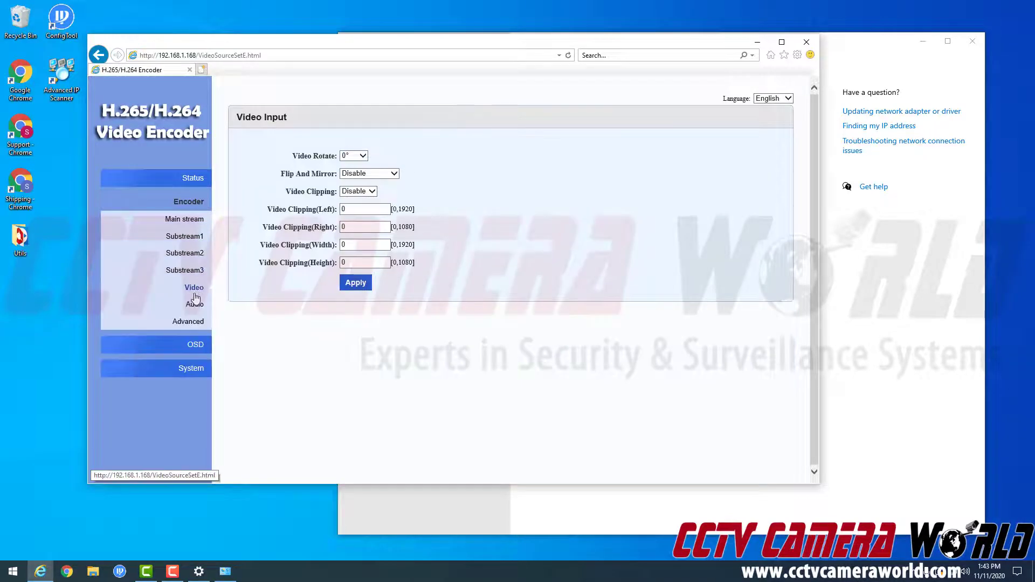
pyautogui.click(194, 303)
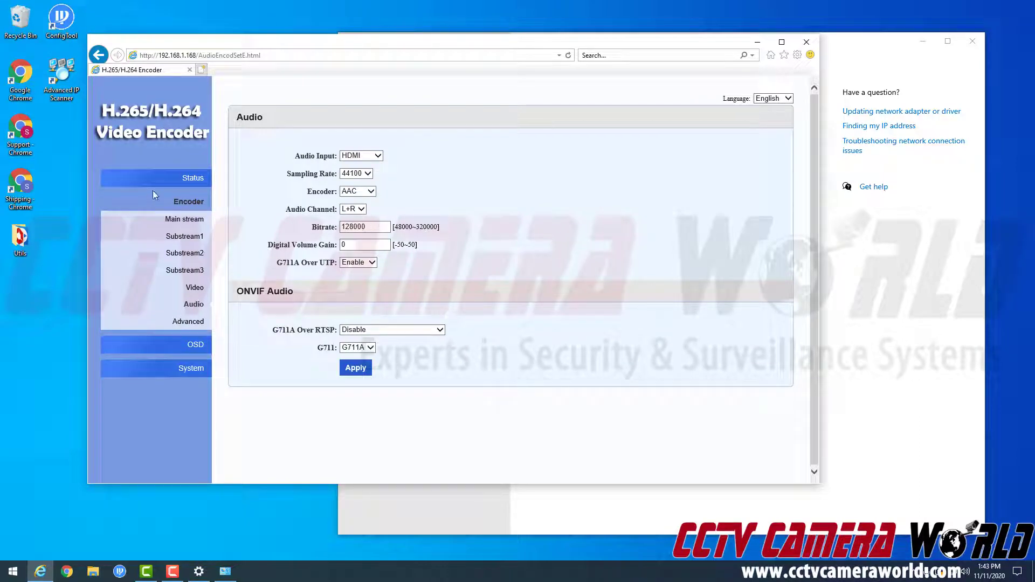
pyautogui.click(179, 184)
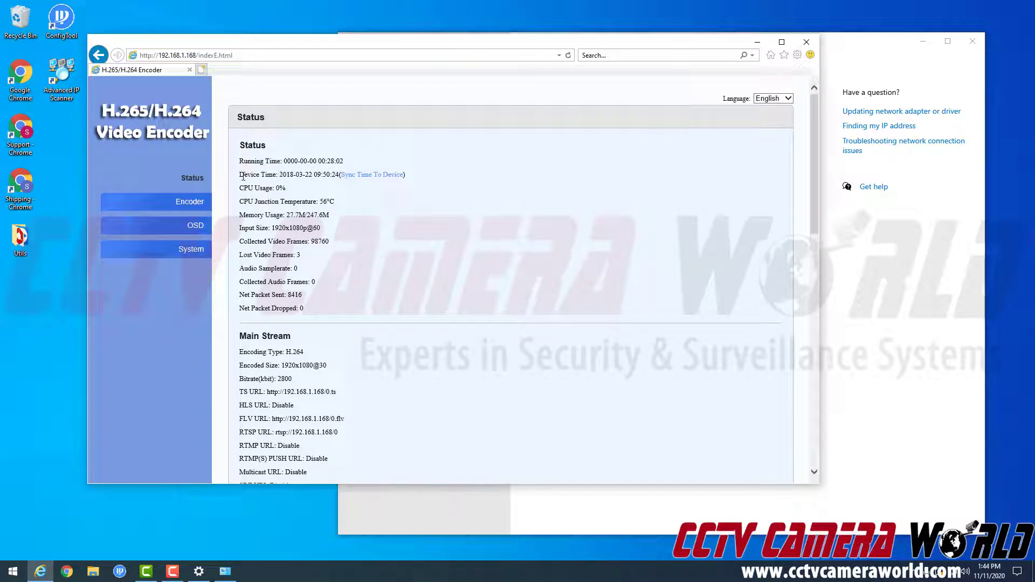
pyautogui.moveTo(239, 174); pyautogui.dragTo(352, 176)
pyautogui.click(352, 175)
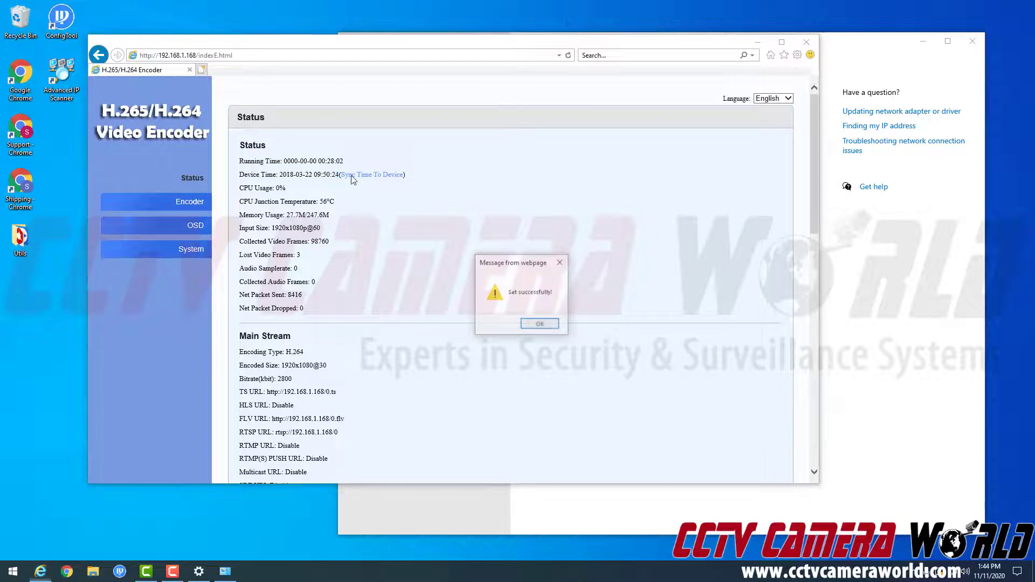
pyautogui.click(542, 324)
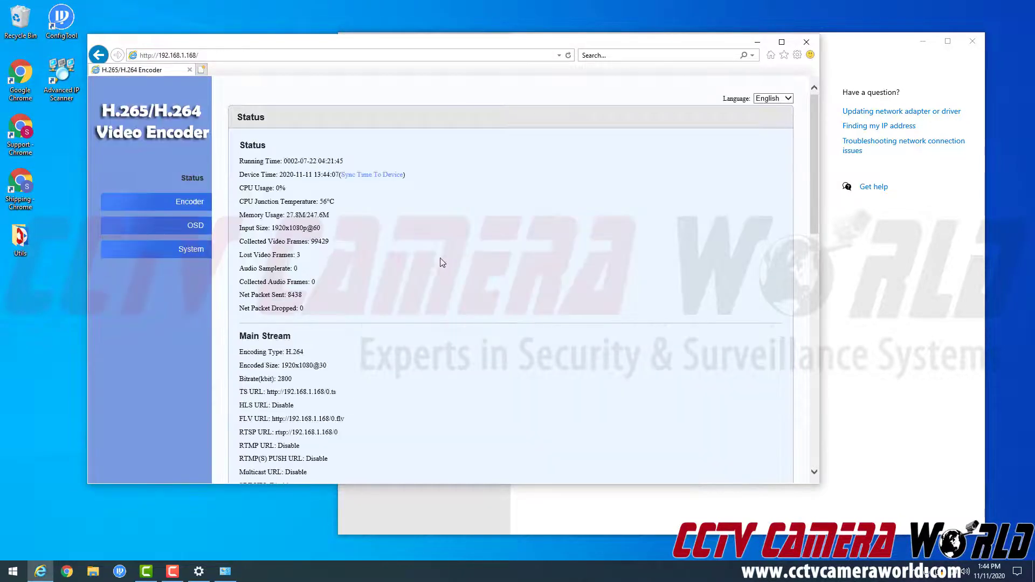
pyautogui.moveTo(240, 175); pyautogui.dragTo(330, 176)
pyautogui.click(341, 204)
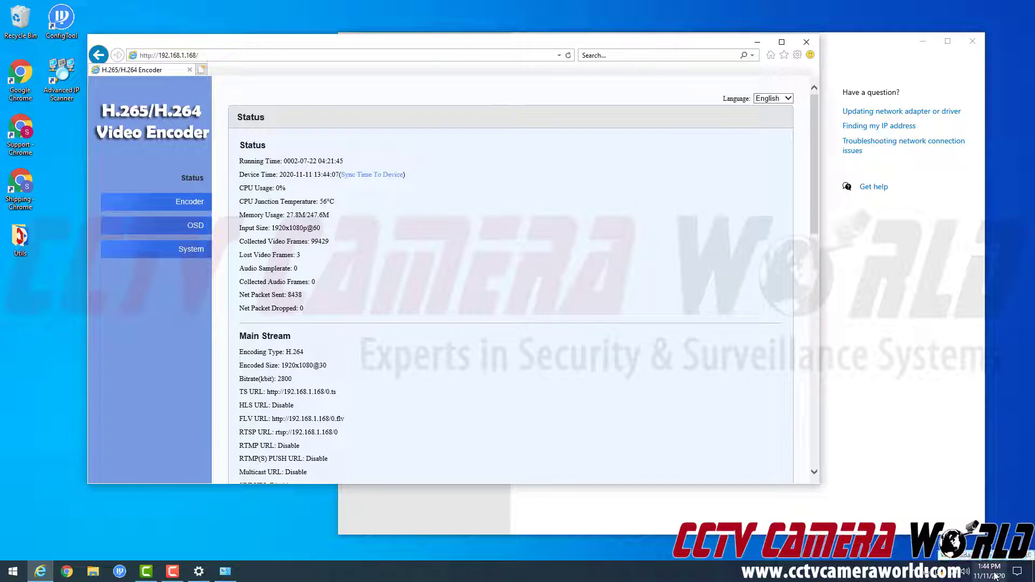
pyautogui.moveTo(313, 174); pyautogui.dragTo(329, 174)
# - Select the Main Stream RTSP URL rtsp://192.168.1.168/0 and copy it to the clipboard
pyautogui.click(399, 213)
pyautogui.scroll(-3, 384, 227)
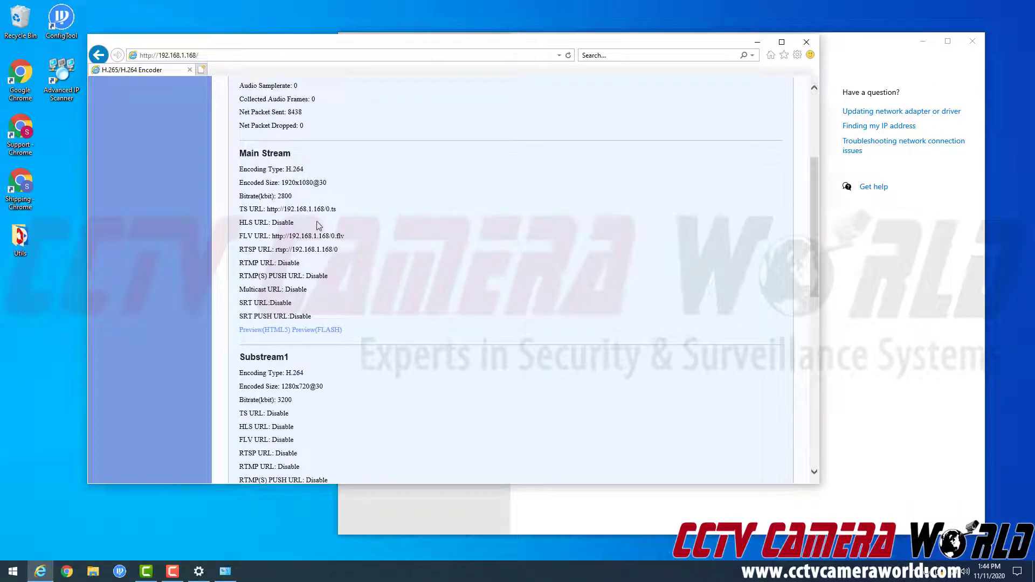
pyautogui.doubleClick(290, 264)
pyautogui.tripleClick(290, 264)
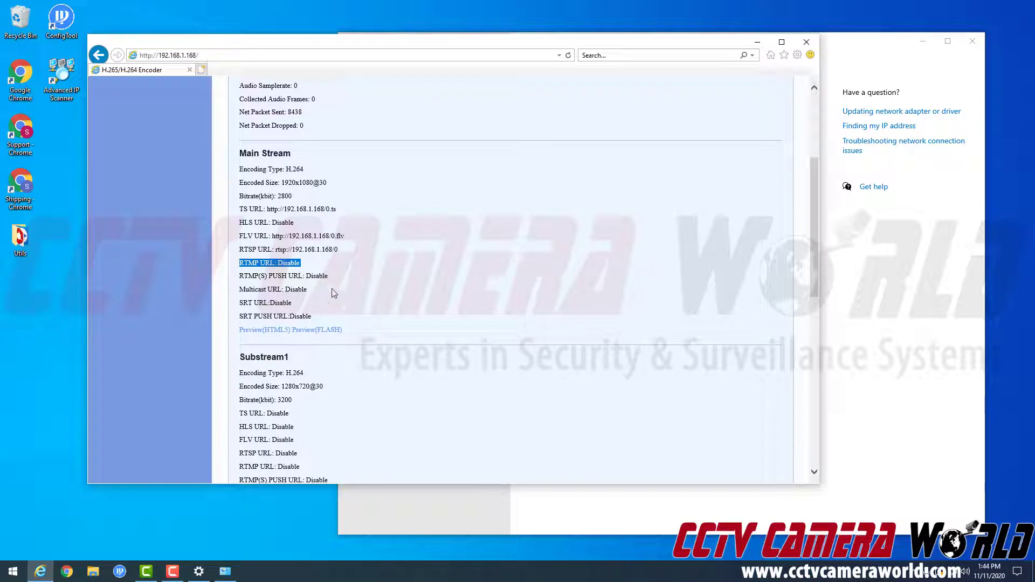
pyautogui.moveTo(352, 253); pyautogui.dragTo(277, 254)
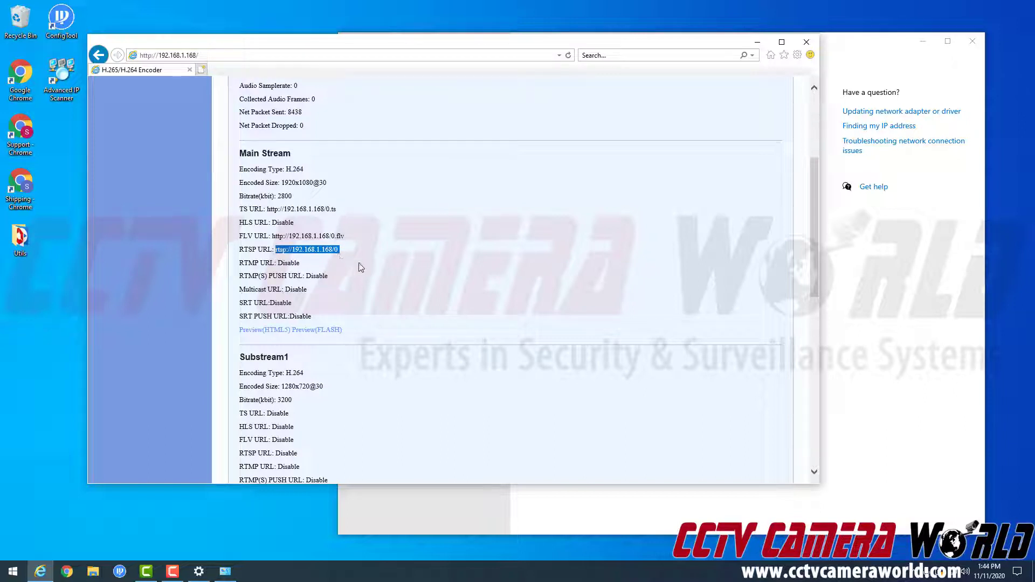
pyautogui.click(351, 245)
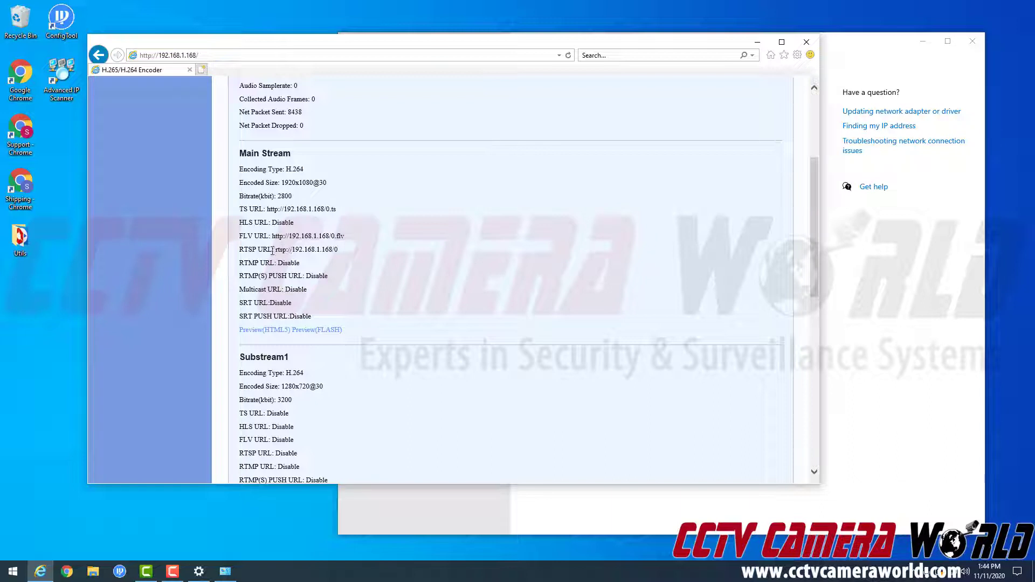
pyautogui.moveTo(274, 249); pyautogui.dragTo(338, 248)
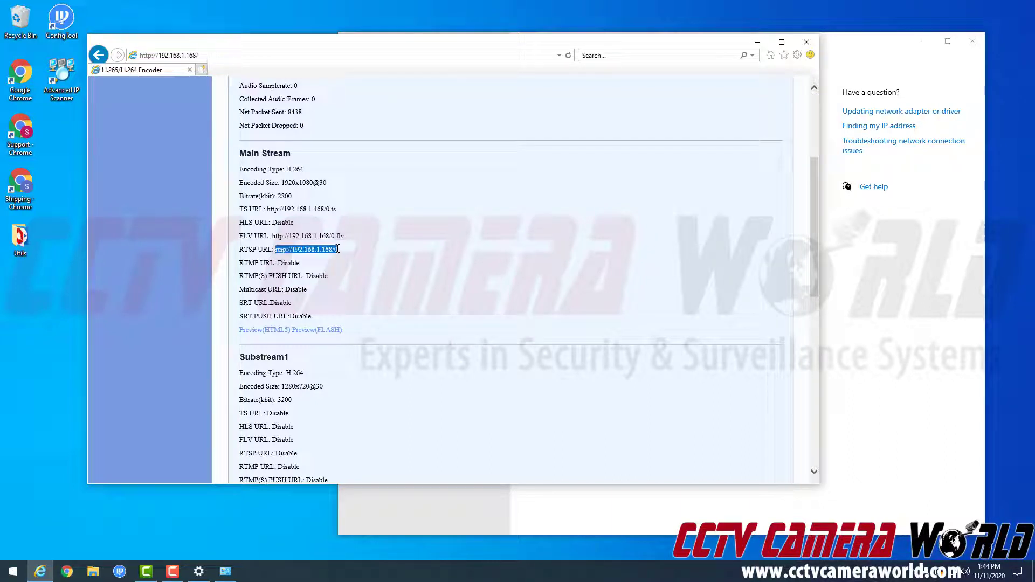
pyautogui.rightClick(331, 252)
pyautogui.click(366, 268)
# - Launch VLC media player via a Start menu search for 'vlc' and open its Media menu
pyautogui.click(5, 568)
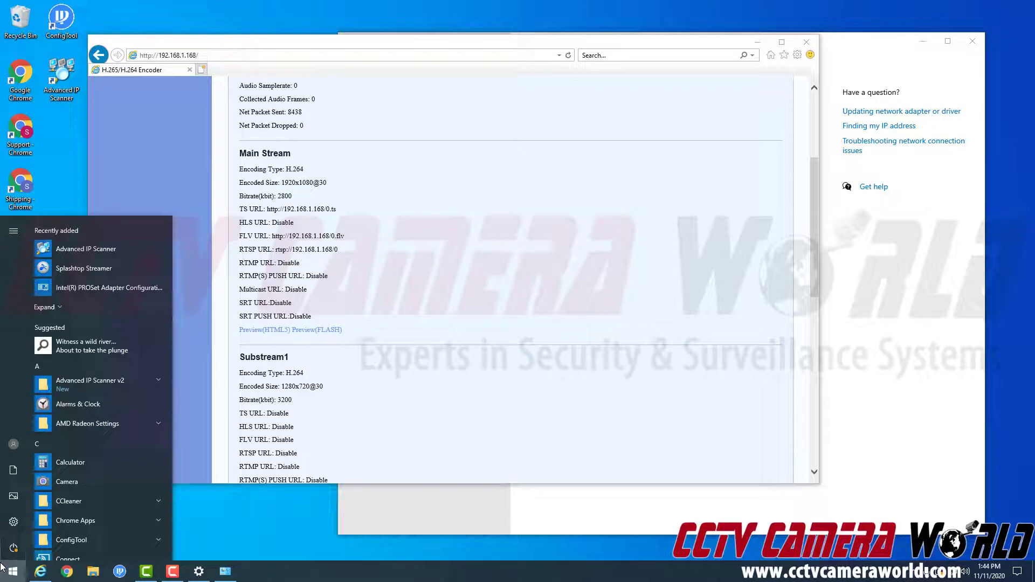
pyautogui.write('vlc')
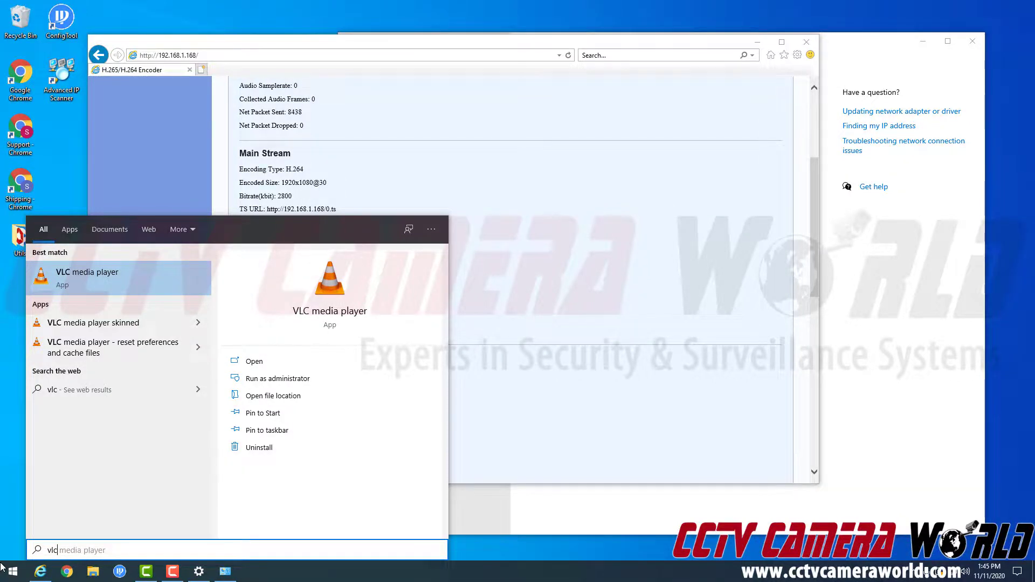
pyautogui.press('Return')
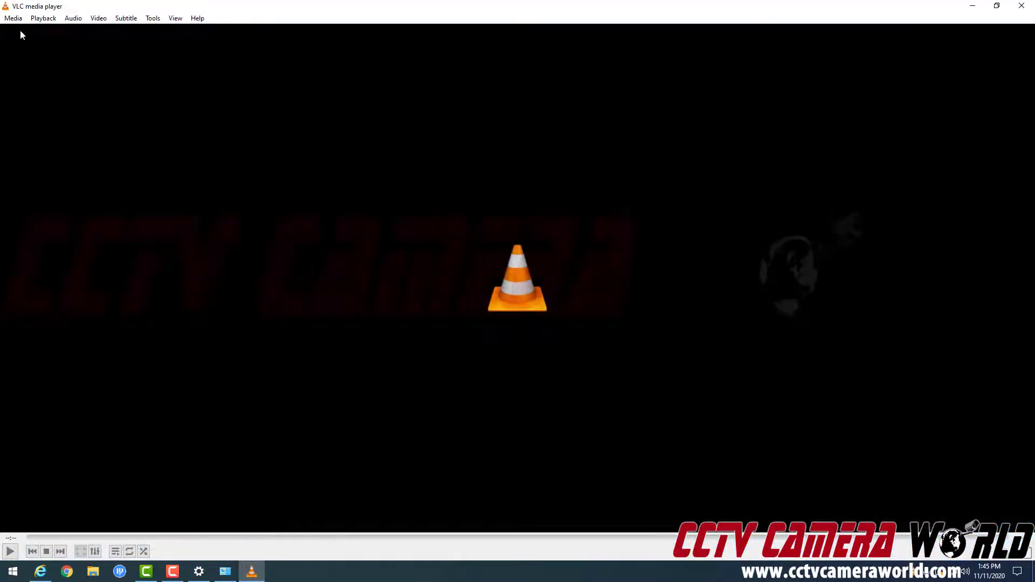
pyautogui.click(16, 20)
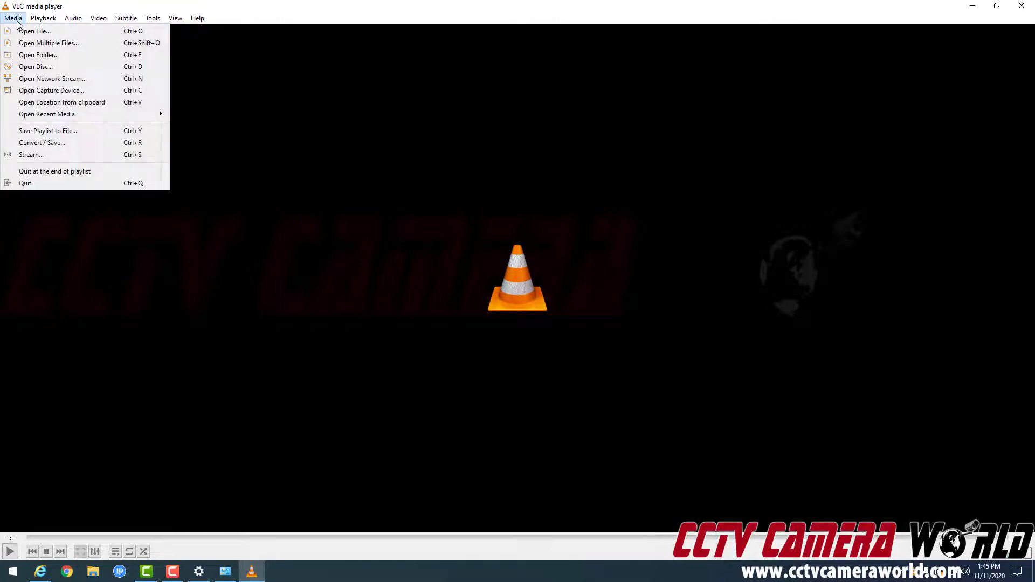
# - Open VLC's network stream dialog and select its prefilled URL for replacement
pyautogui.click(39, 79)
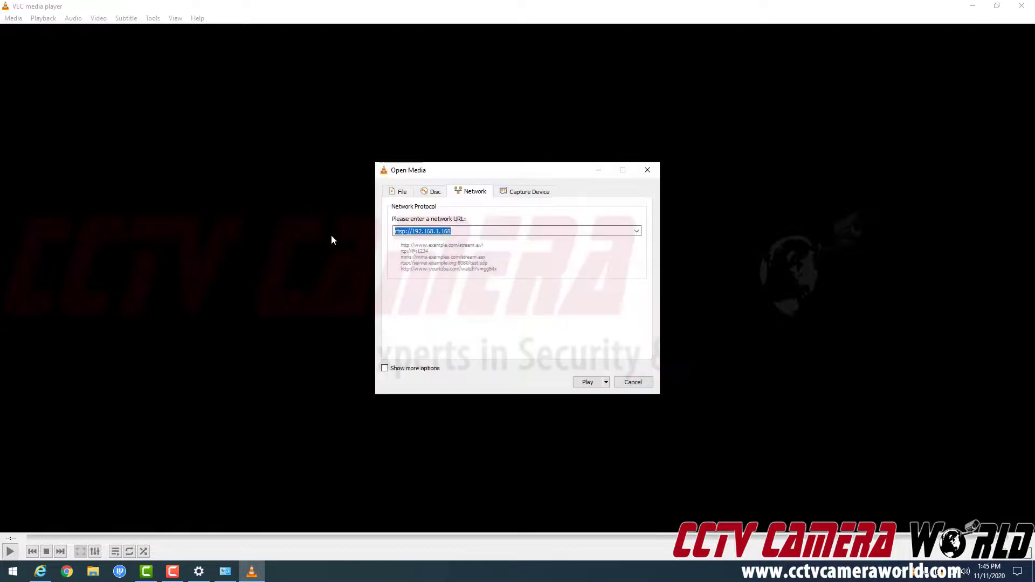
pyautogui.click(412, 230)
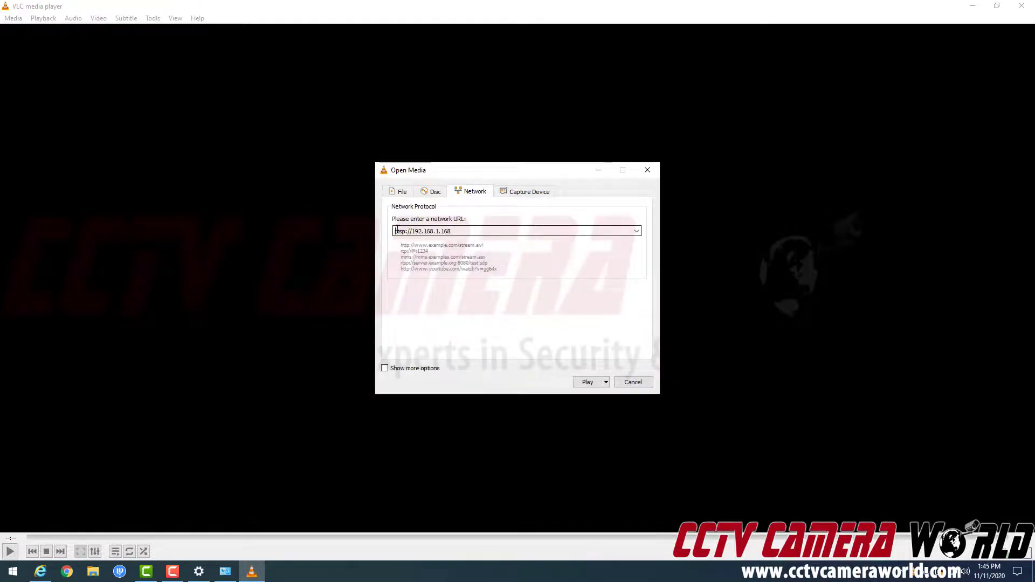
pyautogui.moveTo(401, 230); pyautogui.dragTo(456, 229)
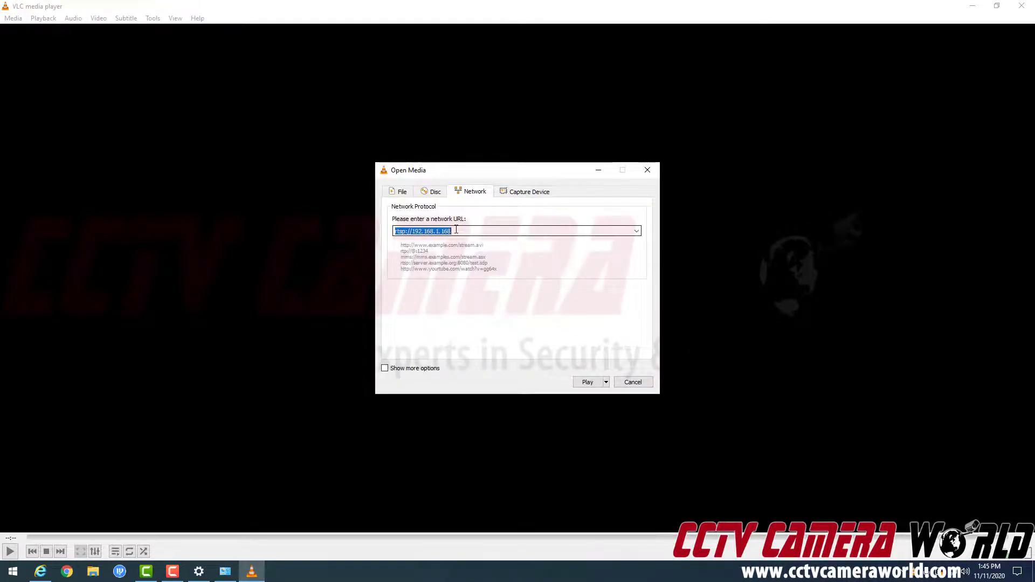
# - Copy the RTSP URL rtsp://192.168.1.168/0 from the encoder page in Internet Explorer
pyautogui.moveTo(44, 573)
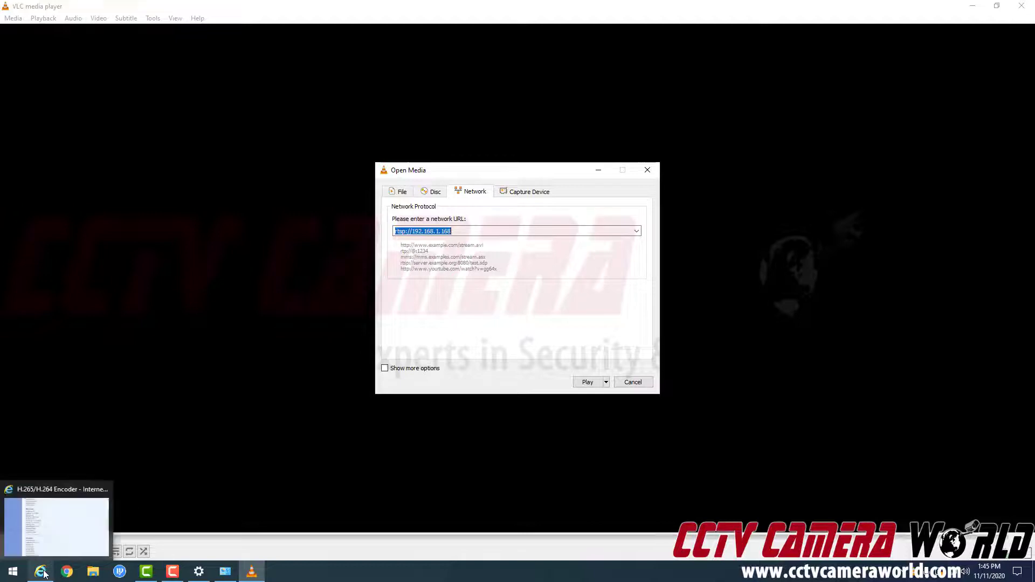
pyautogui.click(57, 518)
pyautogui.click(348, 249)
pyautogui.moveTo(348, 249); pyautogui.dragTo(276, 249)
pyautogui.rightClick(284, 249)
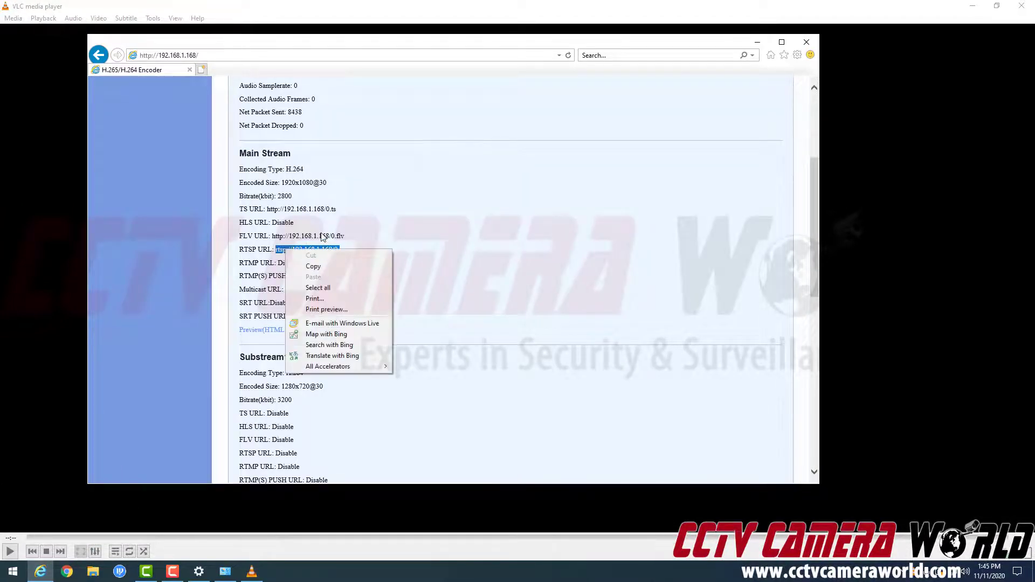
pyautogui.click(322, 267)
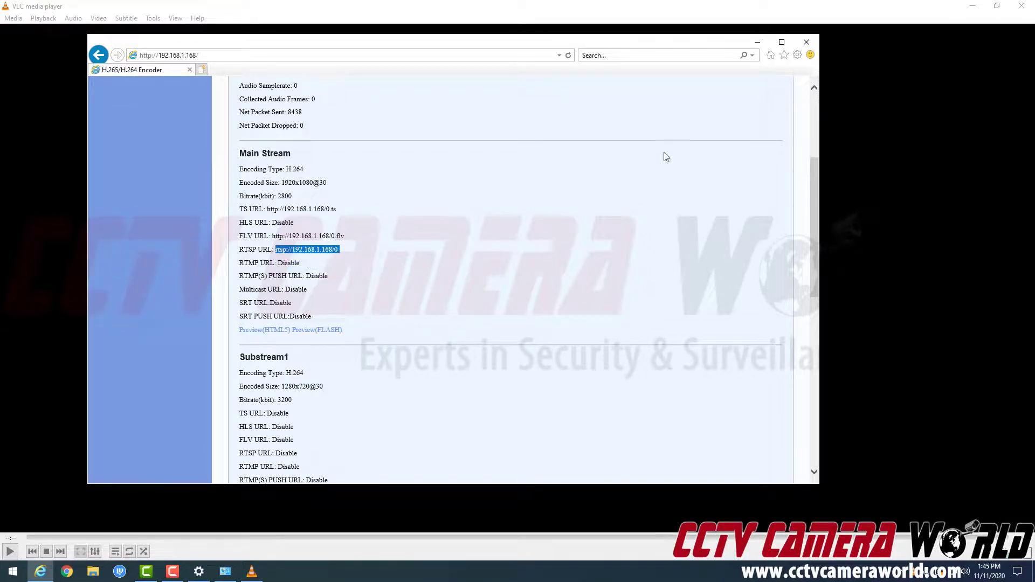
# - Paste rtsp://192.168.1.168/0 into VLC's network URL field and play the stream
pyautogui.click(757, 47)
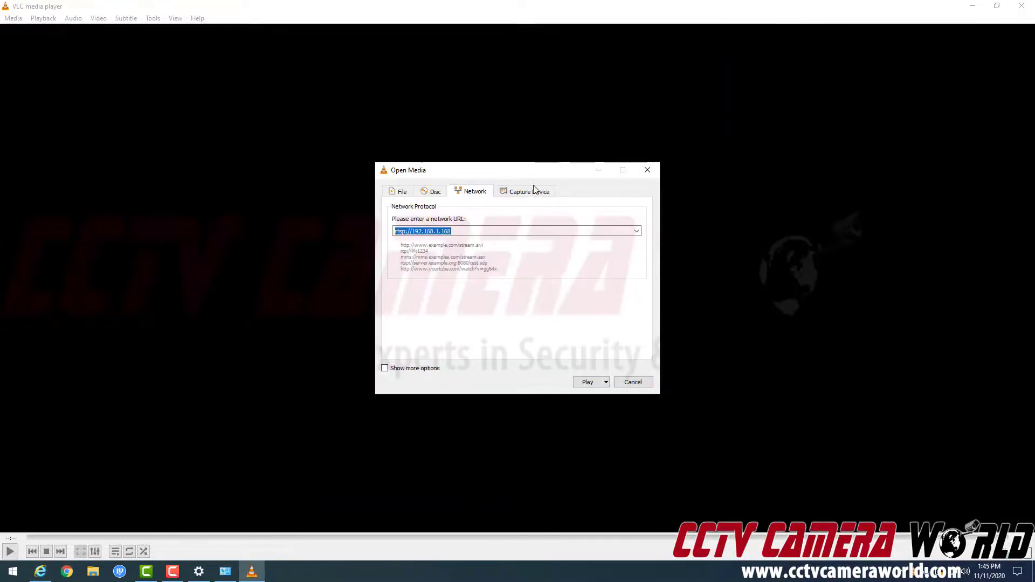
pyautogui.rightClick(470, 233)
pyautogui.click(504, 292)
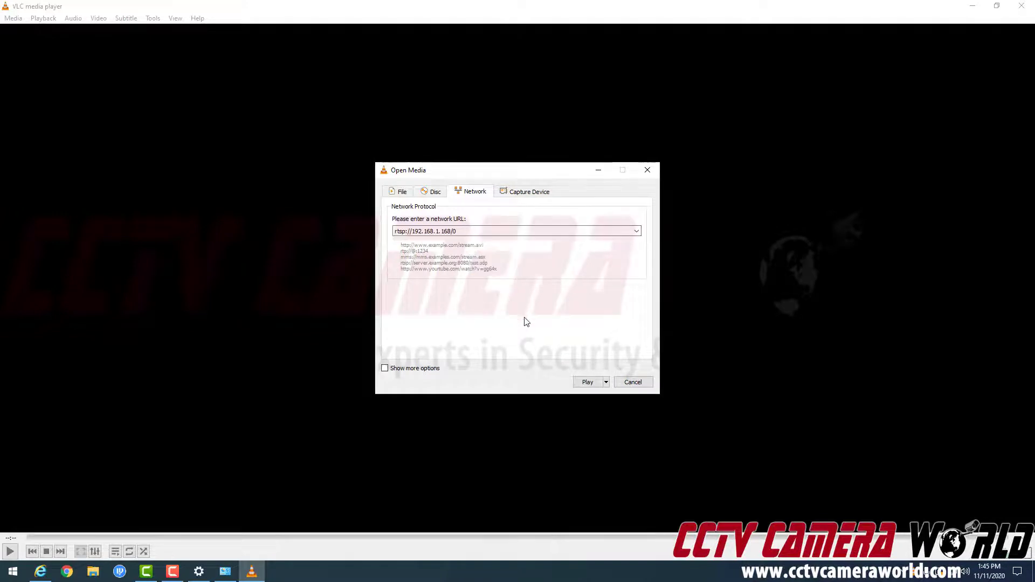
pyautogui.click(587, 382)
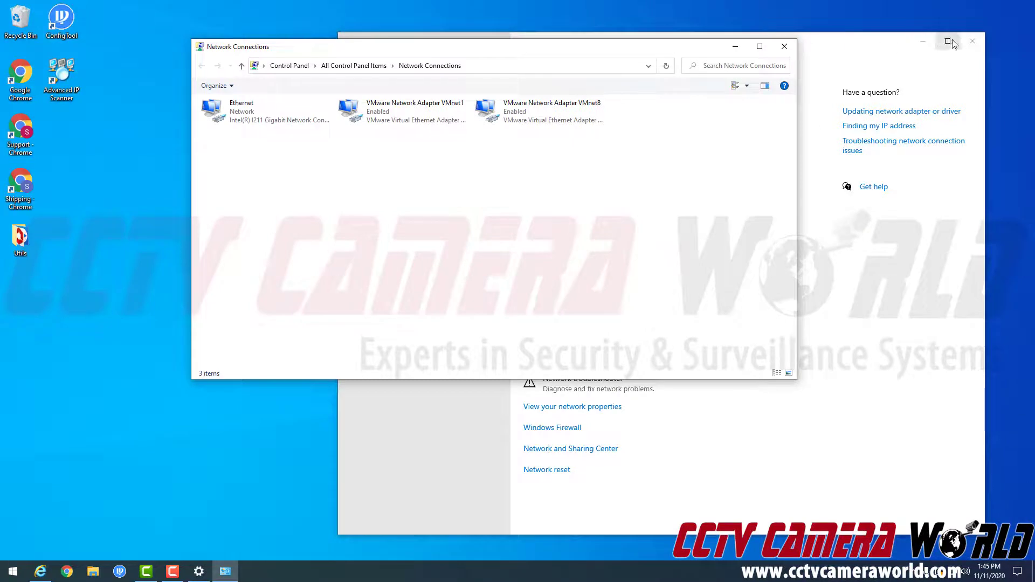
# - Close Settings and Network Connections, then start a new tab beside the encoder page in Internet Explorer
pyautogui.click(972, 41)
pyautogui.click(788, 44)
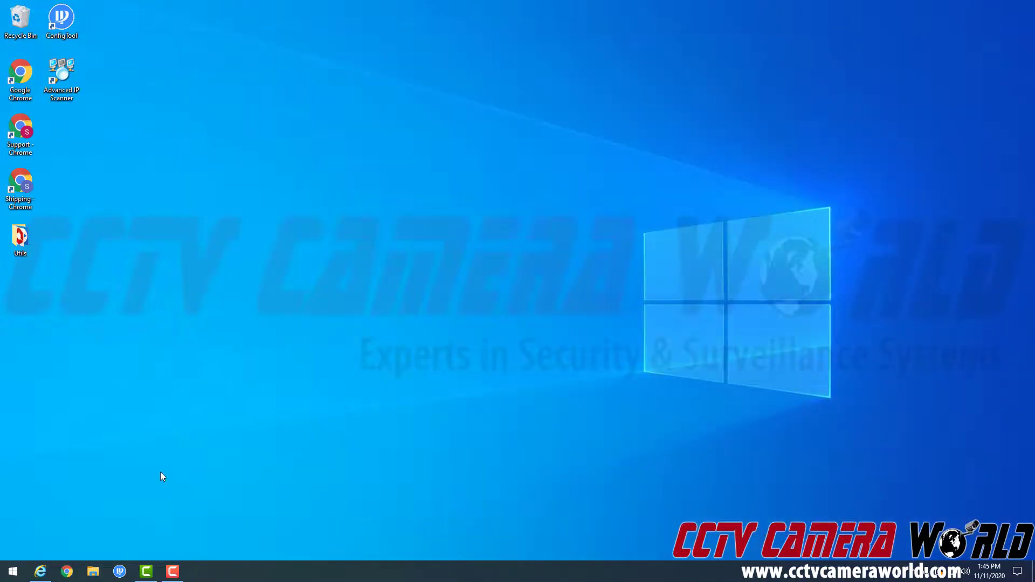
pyautogui.click(41, 571)
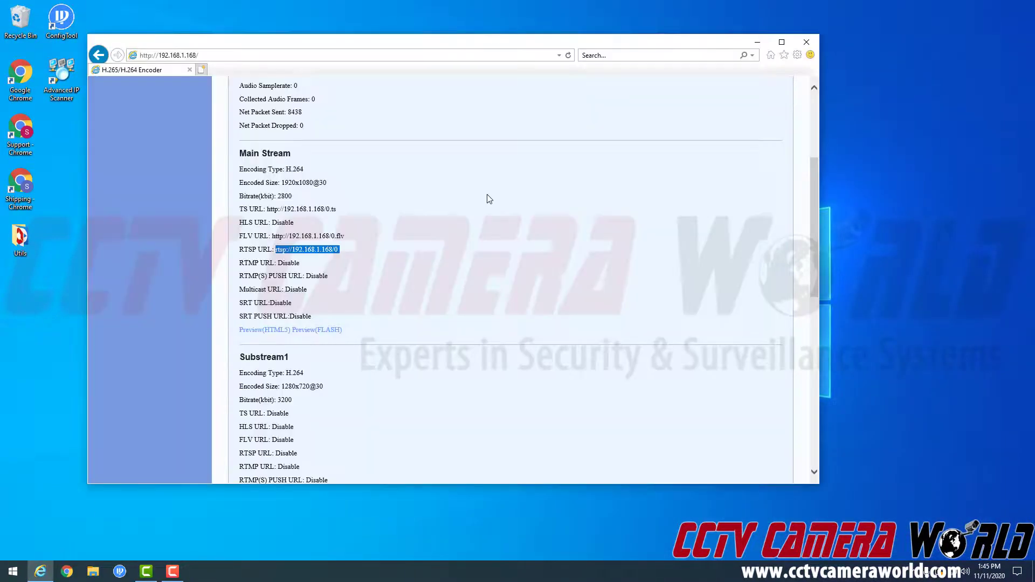
pyautogui.click(201, 70)
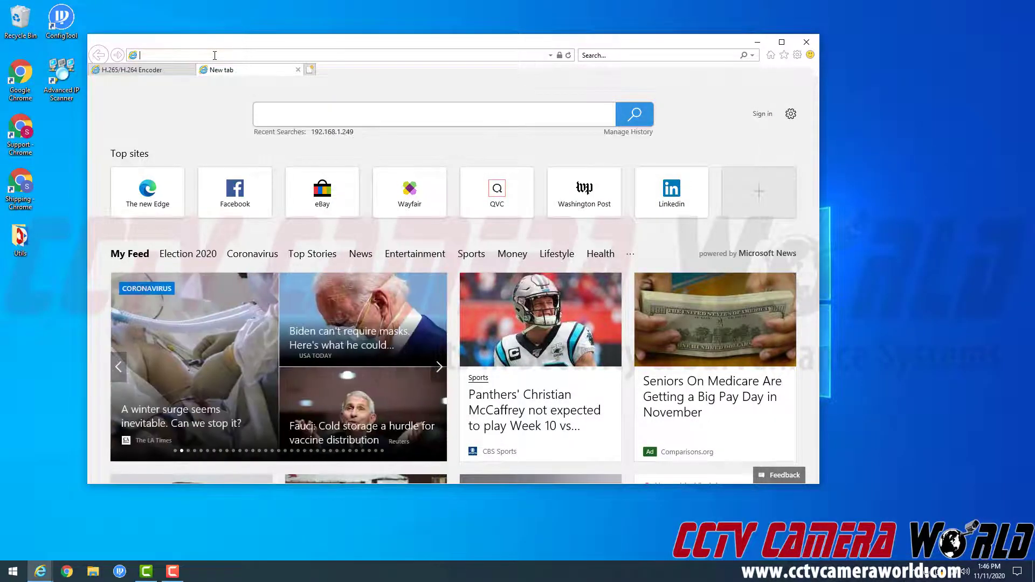
# - Go to the NVR at 192.168.1.105, log in with the admin password, and open SETUP Registration
pyautogui.write('192.16')
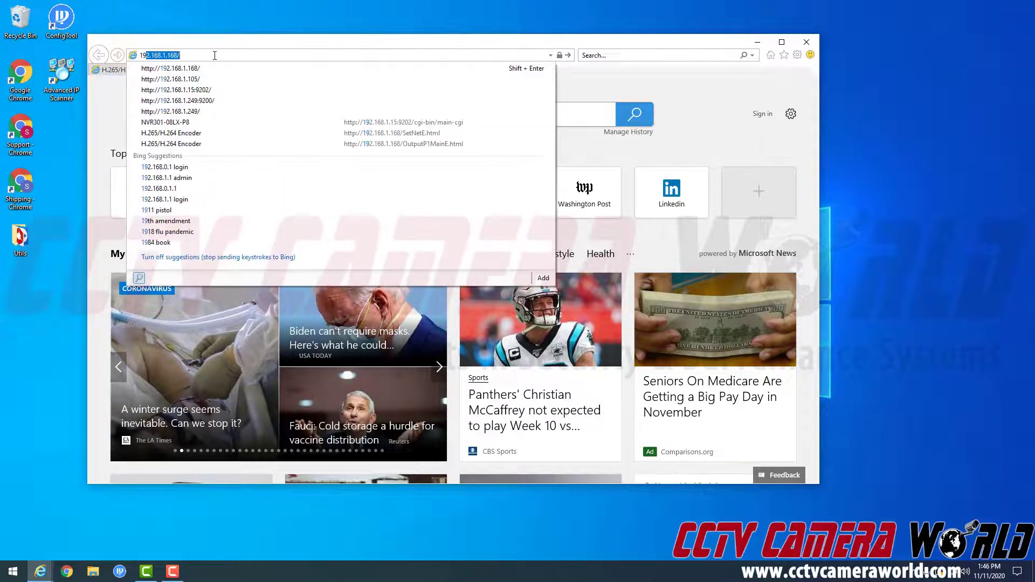
pyautogui.write('8.1.105')
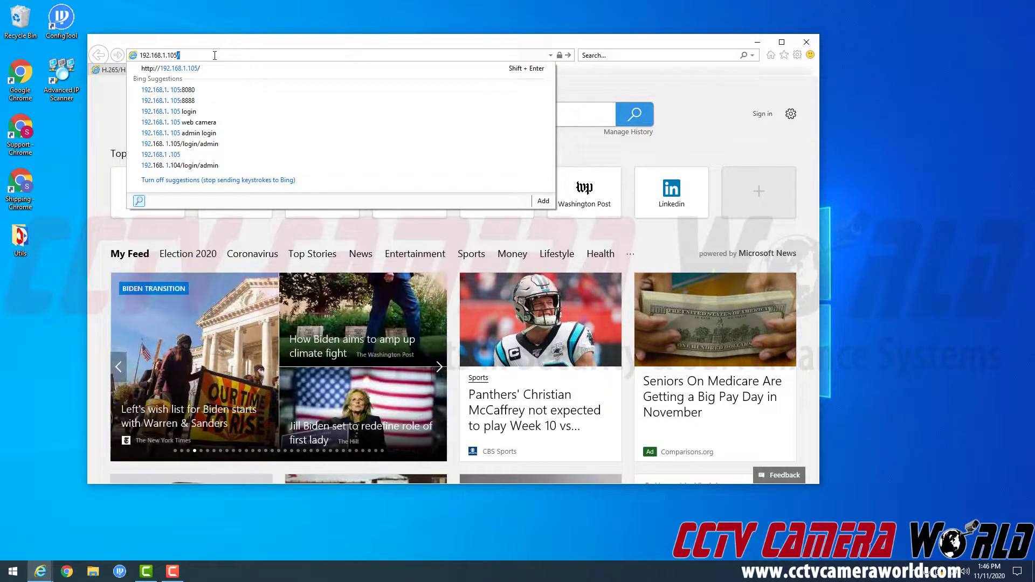
pyautogui.press('Return')
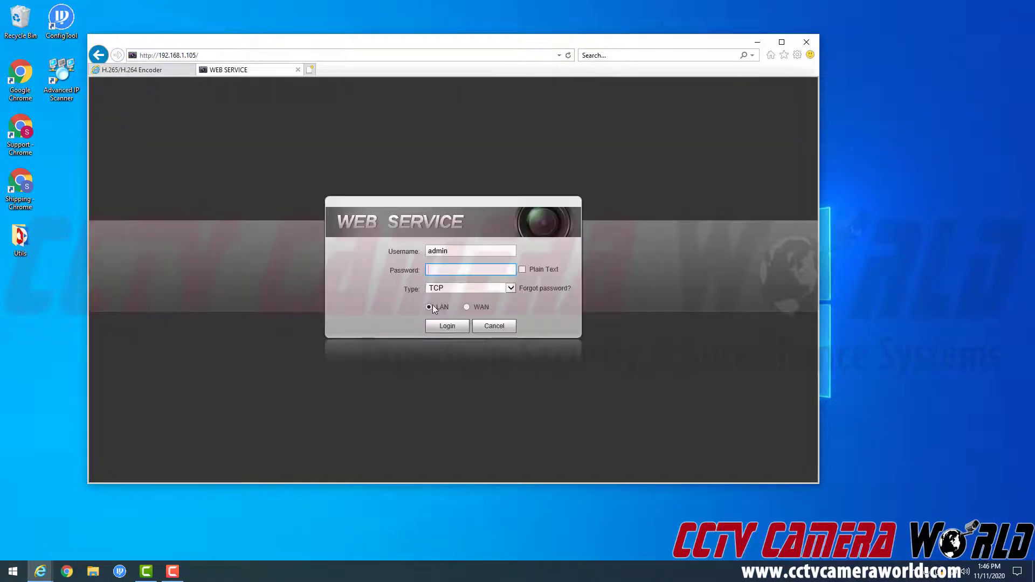
pyautogui.write('********')
pyautogui.press('Return')
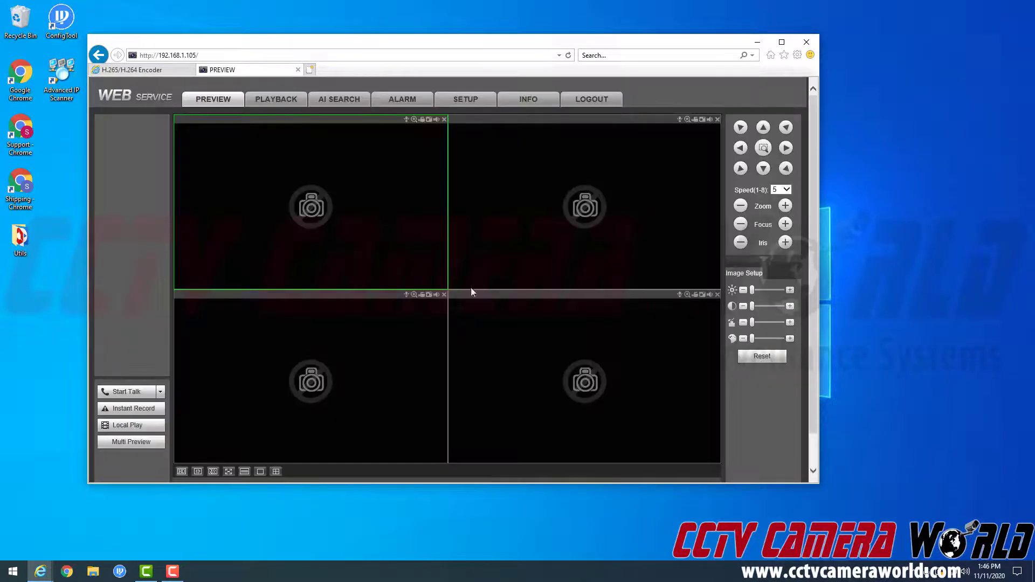
pyautogui.click(466, 105)
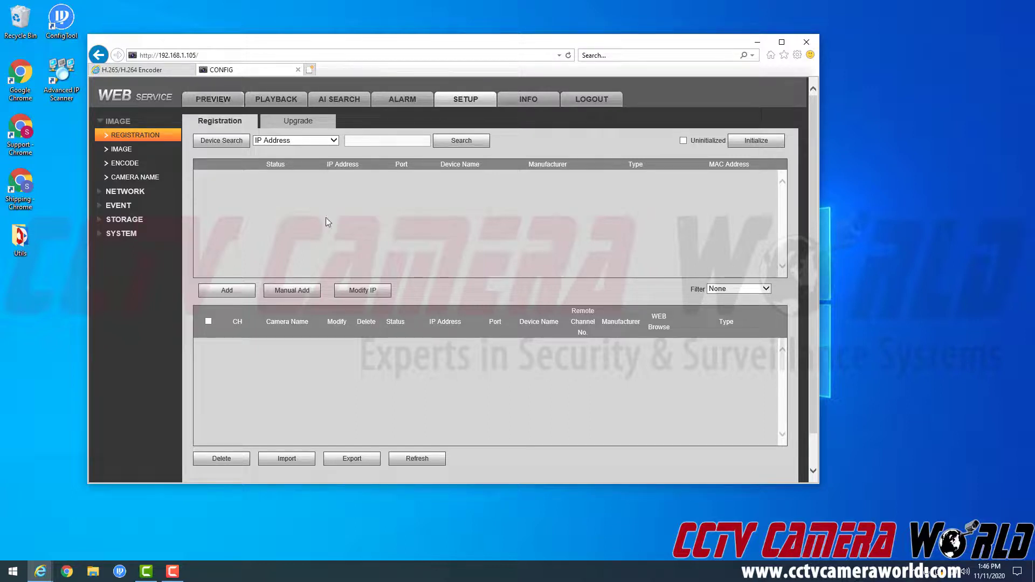
# - Search the network, add XEncoder 192.168.1.168 as channel D1, and refresh its status
pyautogui.click(232, 143)
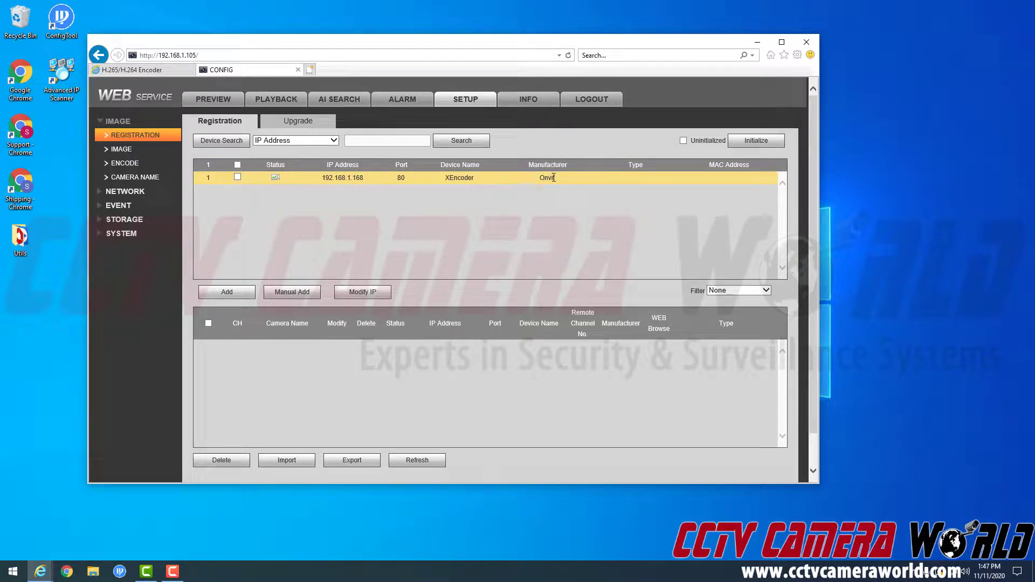
pyautogui.doubleClick(306, 177)
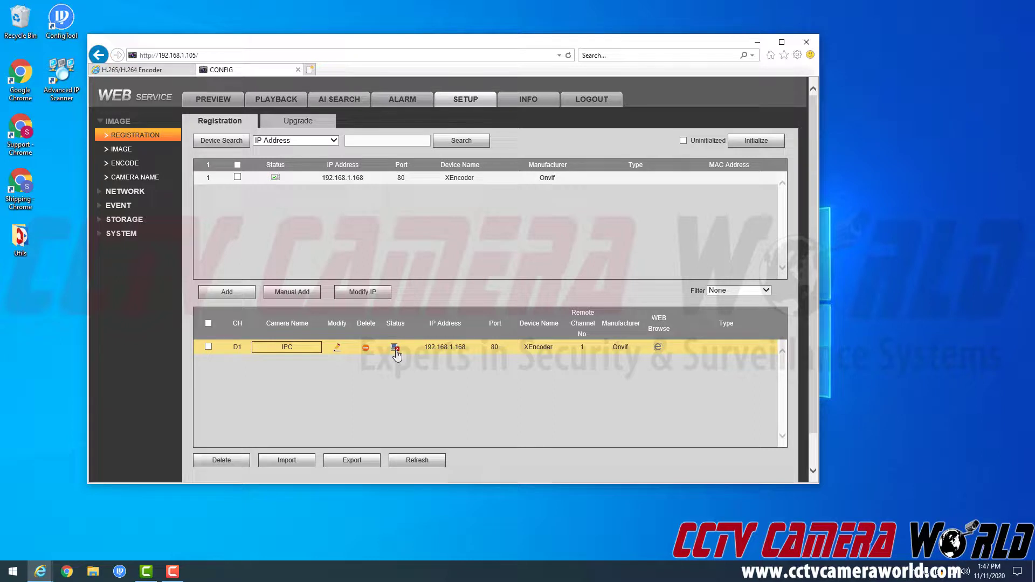
pyautogui.click(422, 461)
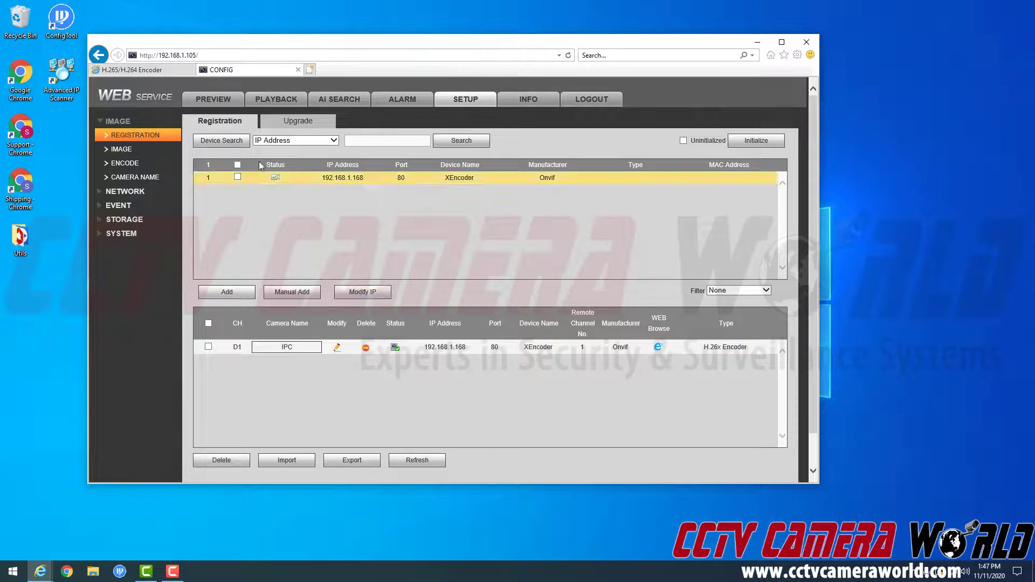
# - Start the IPC stream in the top-left D1 pane of the live preview and maximize it
pyautogui.click(218, 103)
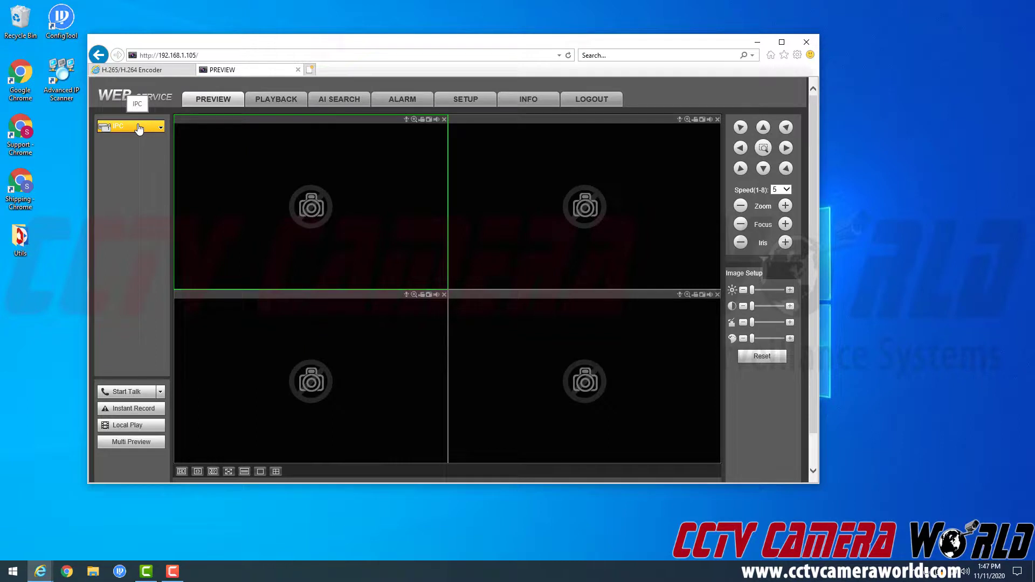
pyautogui.click(356, 204)
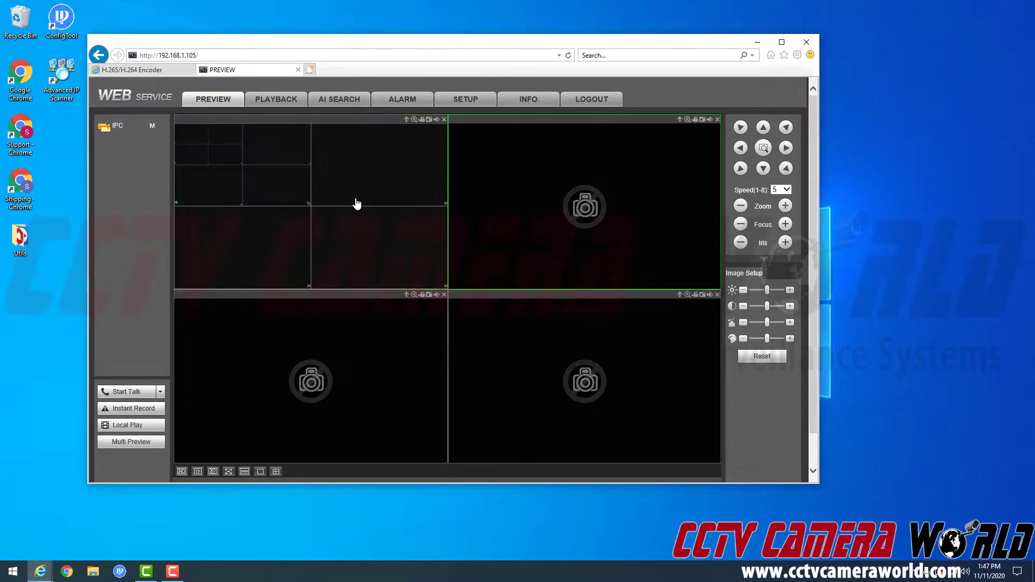
pyautogui.doubleClick(256, 193)
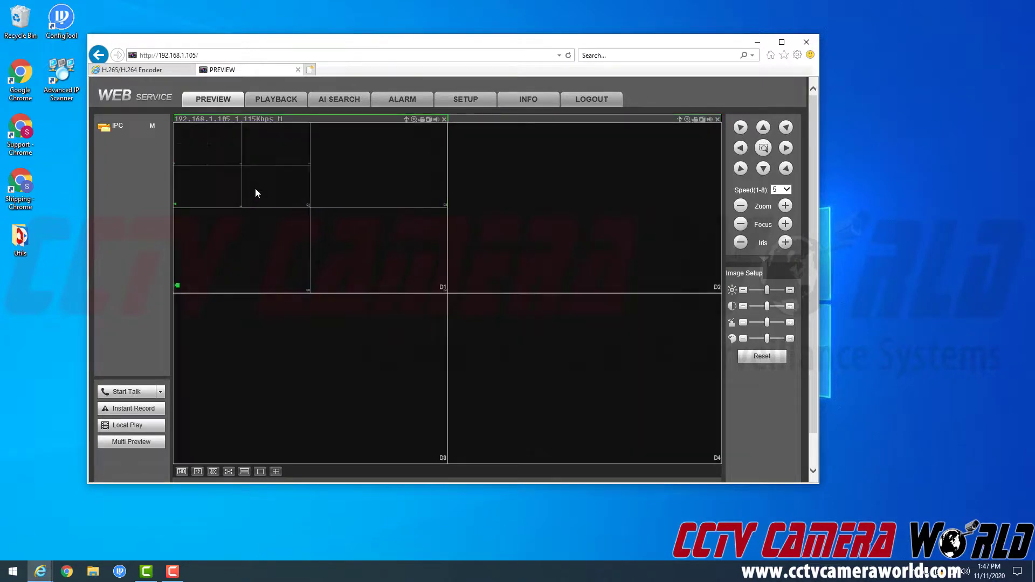